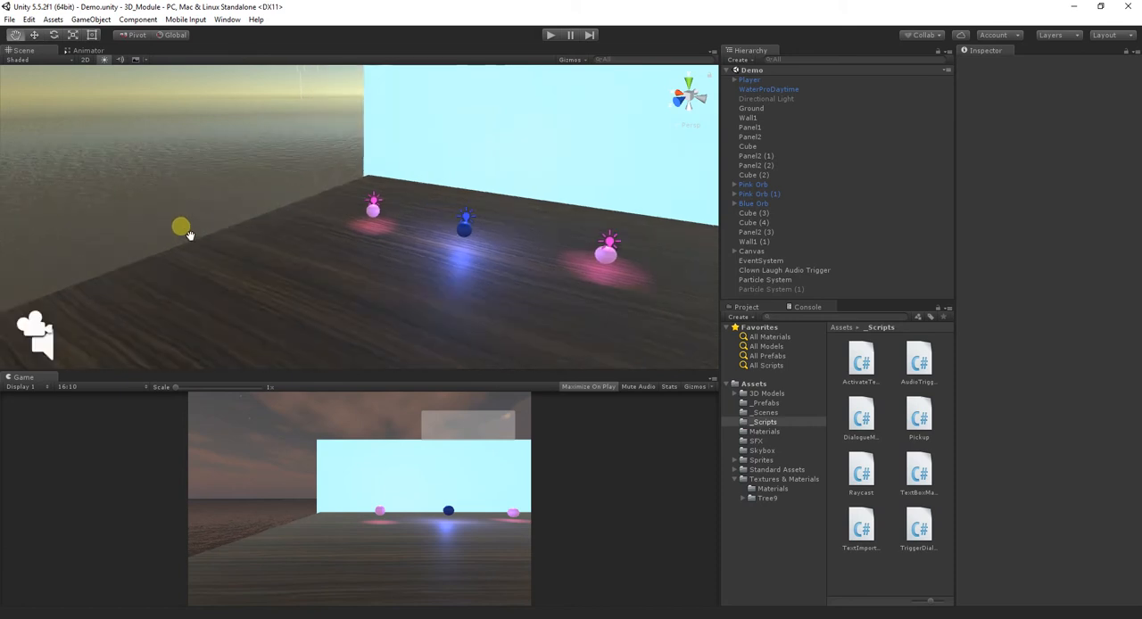
# - Expand the Standard Assets folder tree and open the Water folder under Environment
pyautogui.moveTo(313, 301); pyautogui.dragTo(332, 265, button='middle')
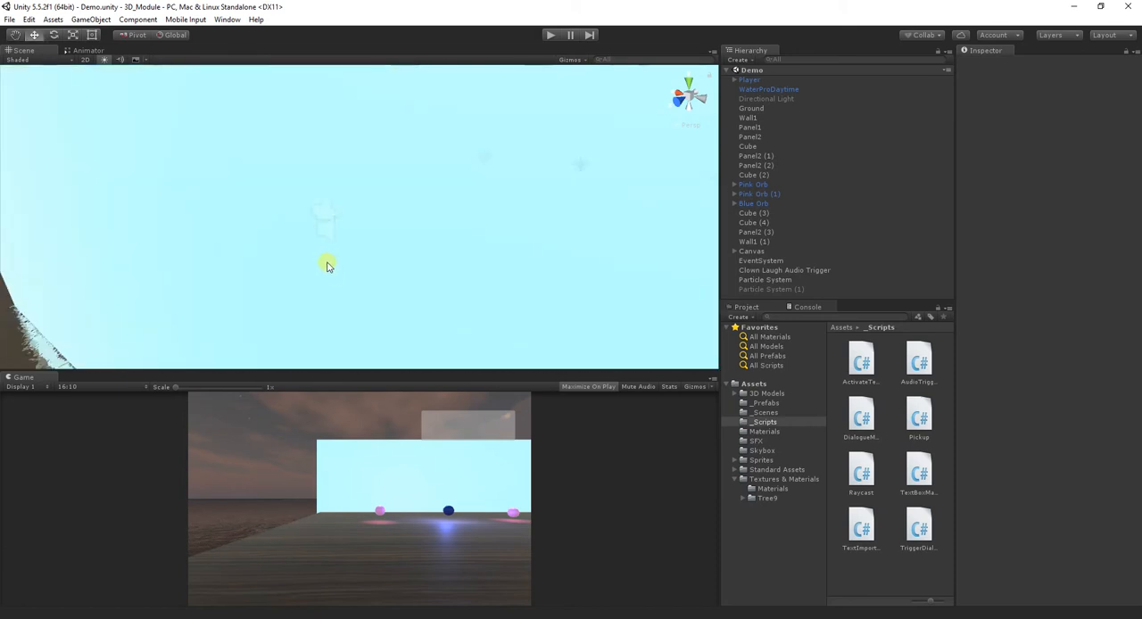
pyautogui.moveTo(321, 211)
pyautogui.mouseDown(button='middle')
pyautogui.moveTo(330, 232)
pyautogui.moveTo(325, 214)
pyautogui.mouseUp(button='middle')
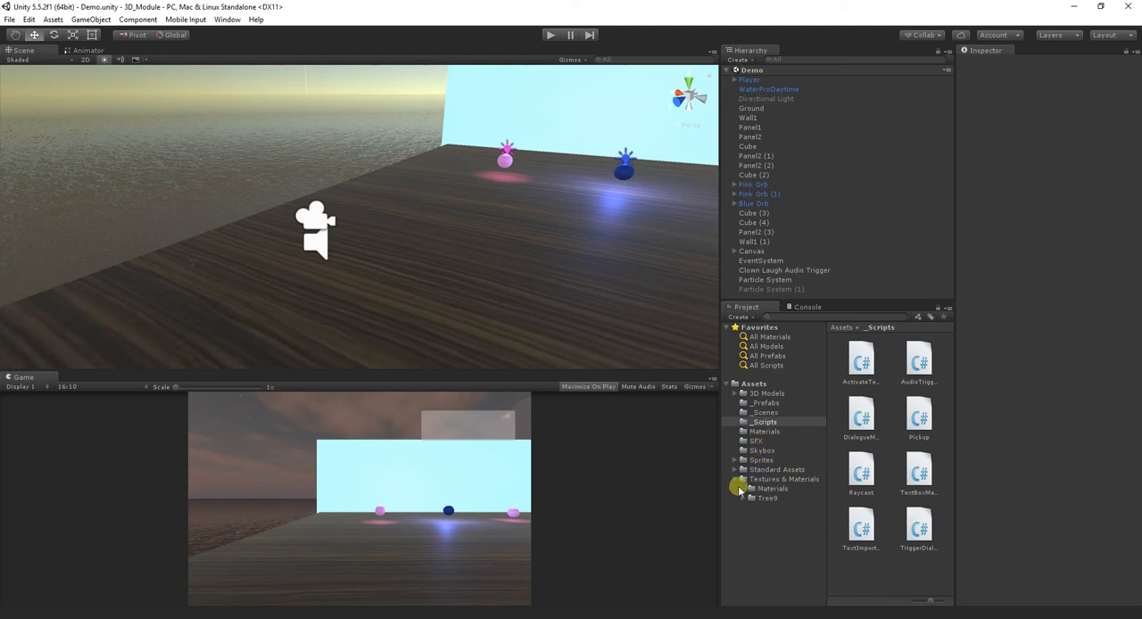
pyautogui.moveTo(721, 388); pyautogui.dragTo(702, 387)
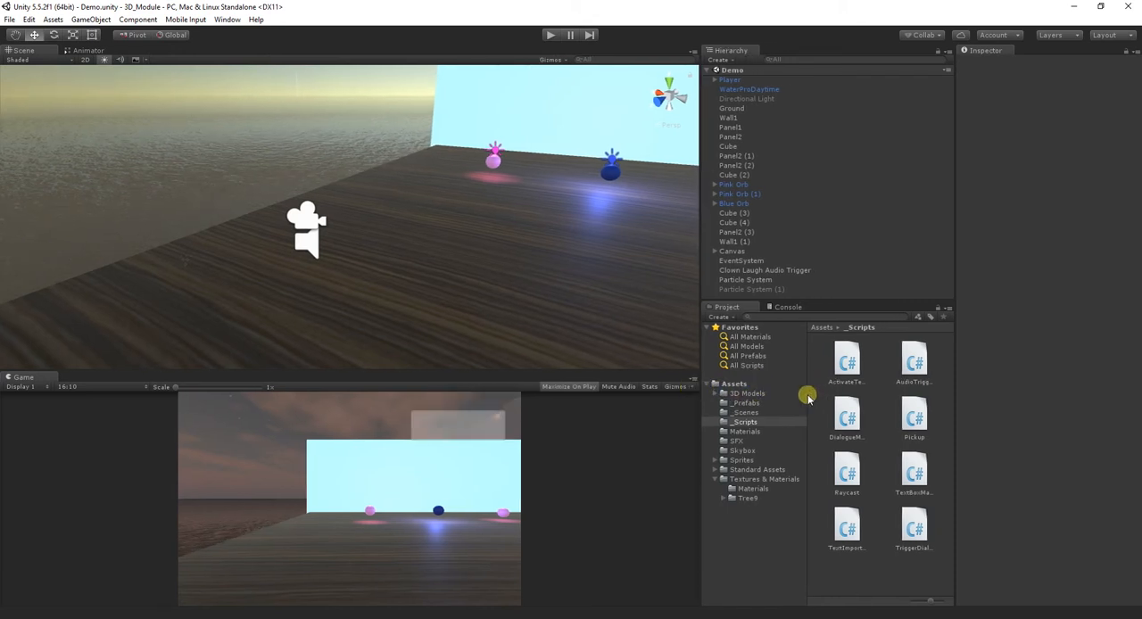
pyautogui.click(737, 469)
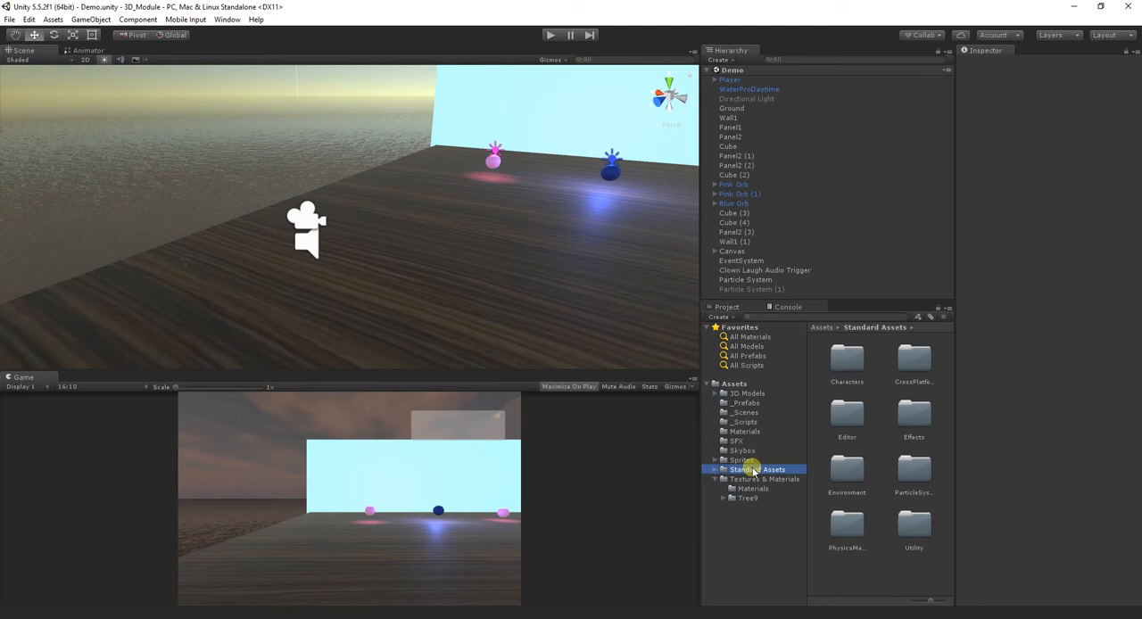
pyautogui.click(717, 470)
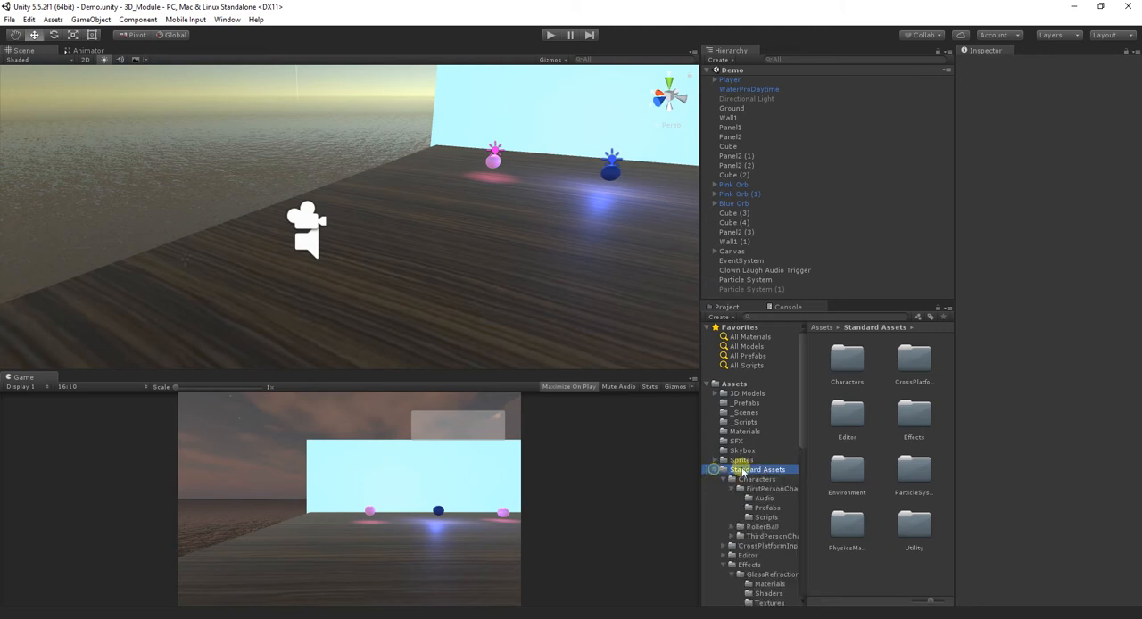
pyautogui.scroll(-3, 762, 476)
pyautogui.scroll(-2, 766, 477)
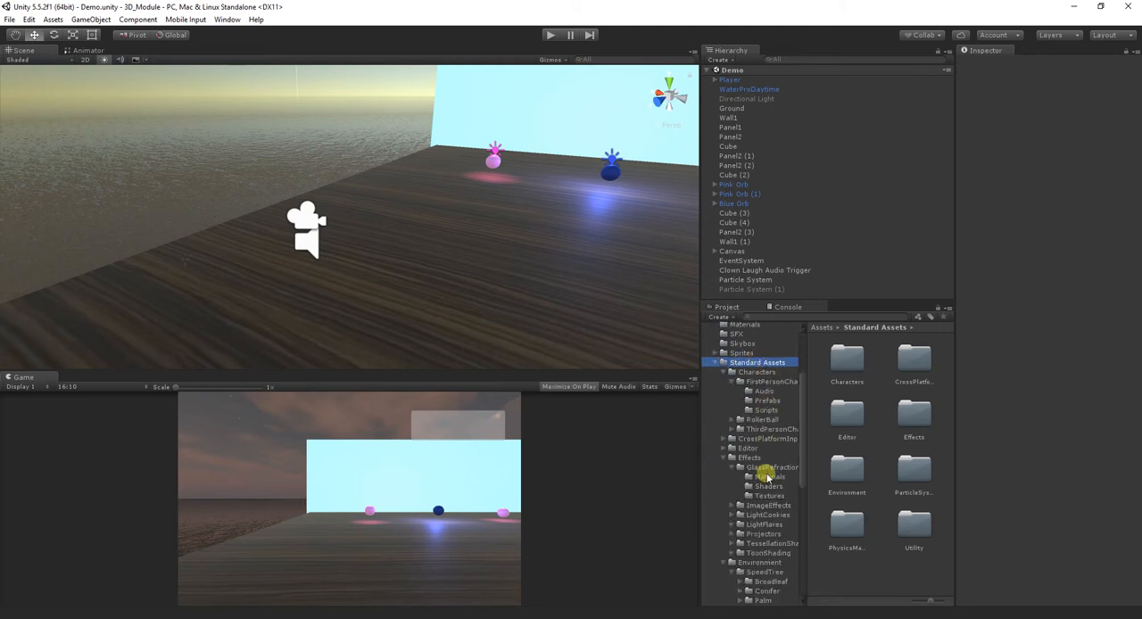
pyautogui.scroll(-1, 773, 486)
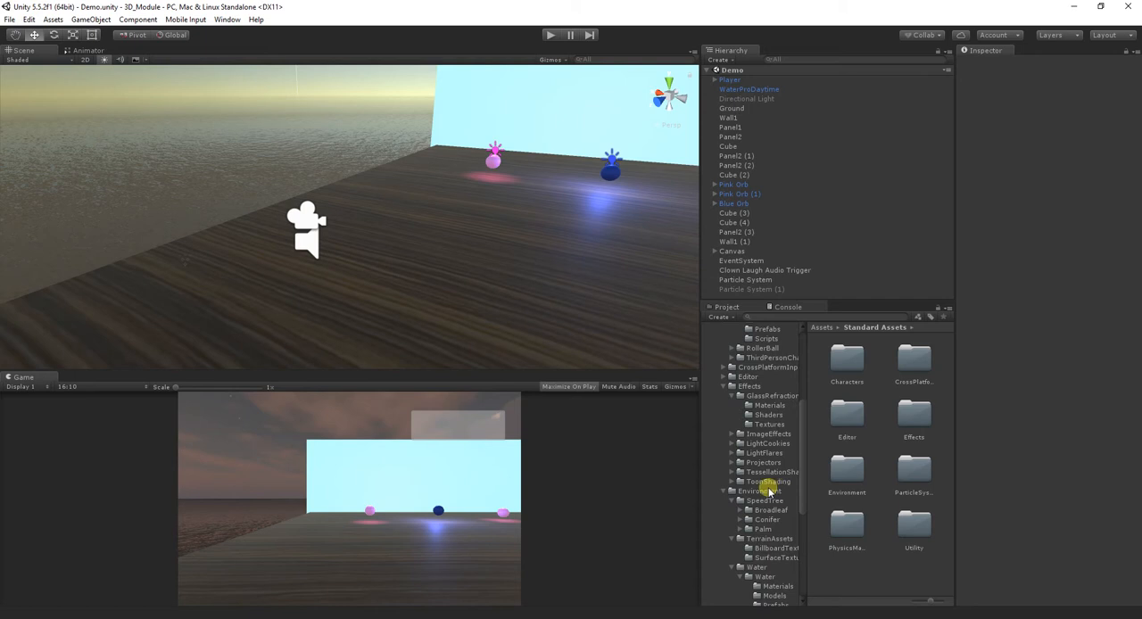
pyautogui.scroll(-2, 767, 503)
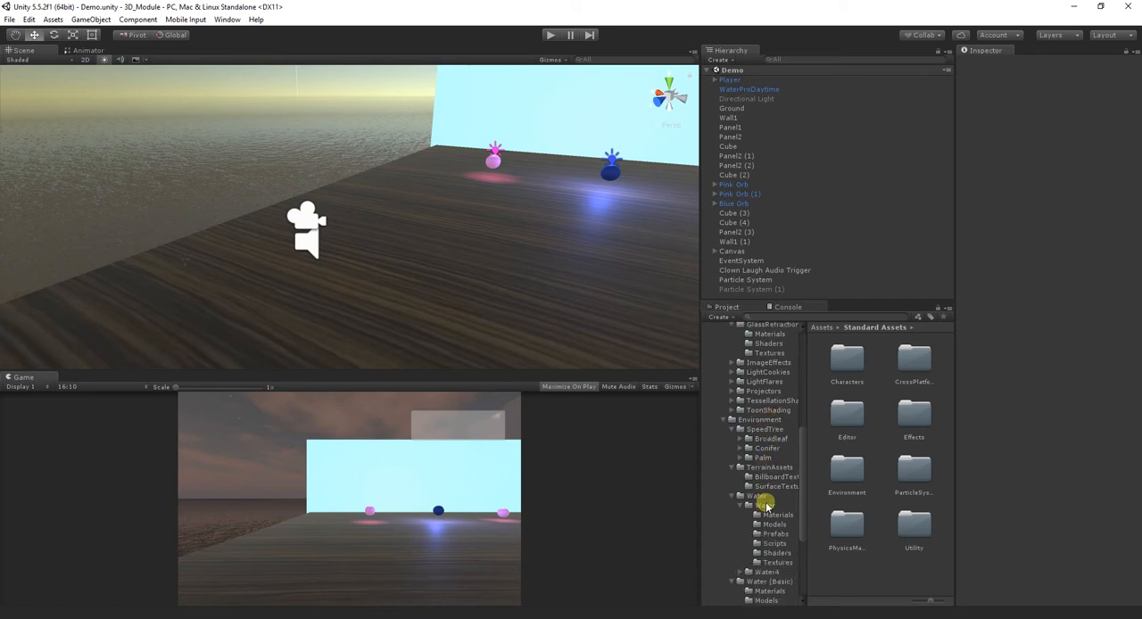
pyautogui.click(758, 496)
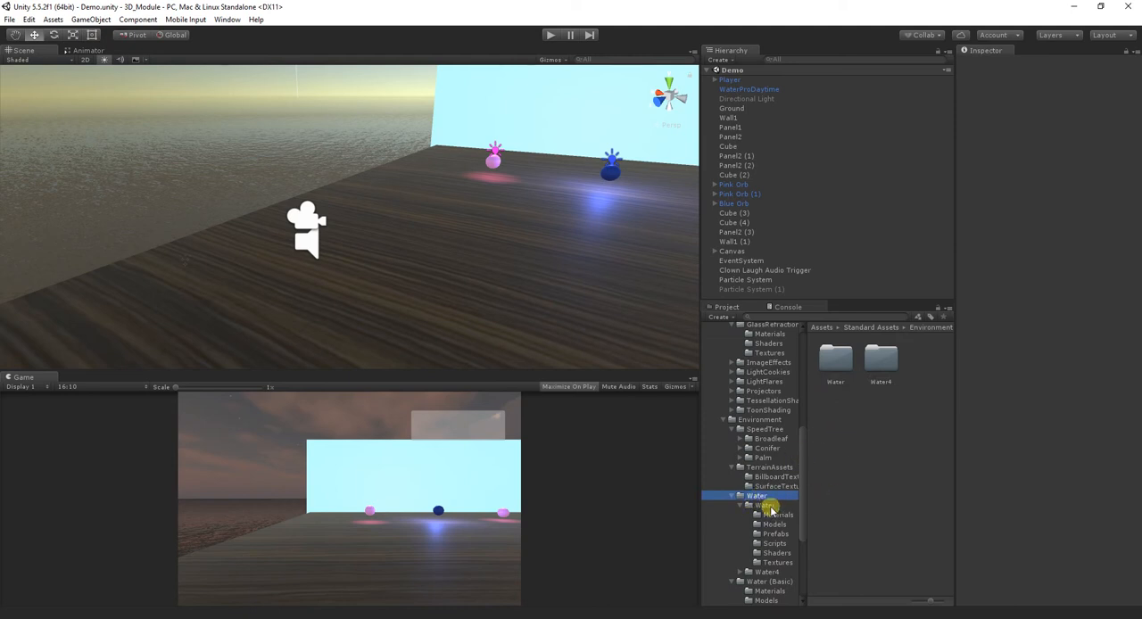
# - Try placing the WaterProDaytime prefab from the inner Water folder on the wooden floor, and undo the placement
pyautogui.click(765, 506)
pyautogui.doubleClick(856, 401)
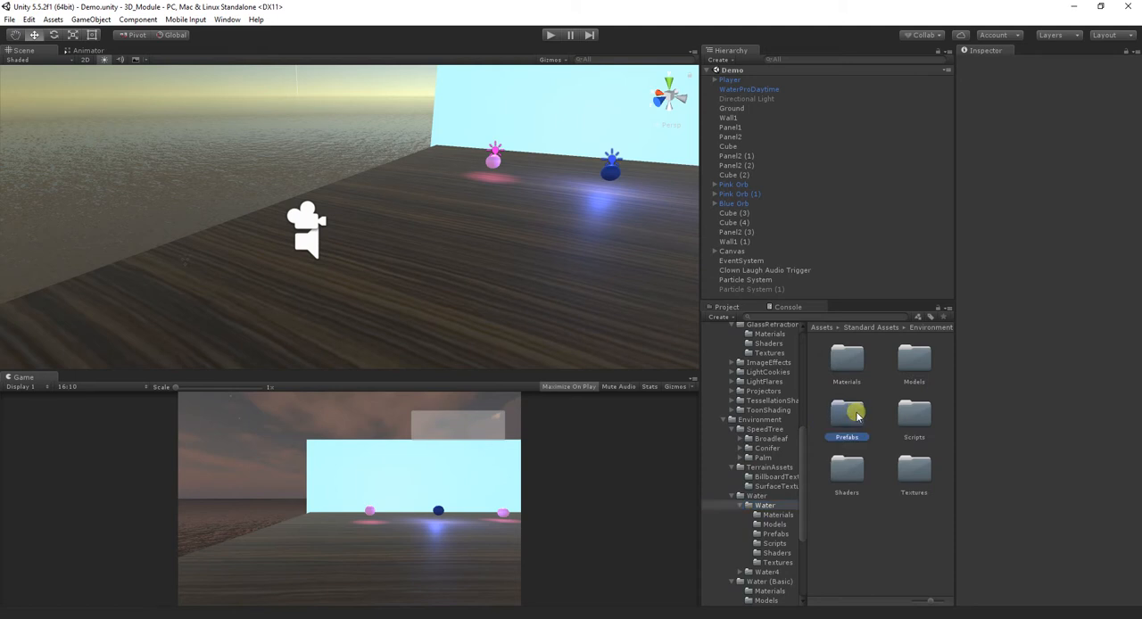
pyautogui.moveTo(837, 367); pyautogui.dragTo(392, 241)
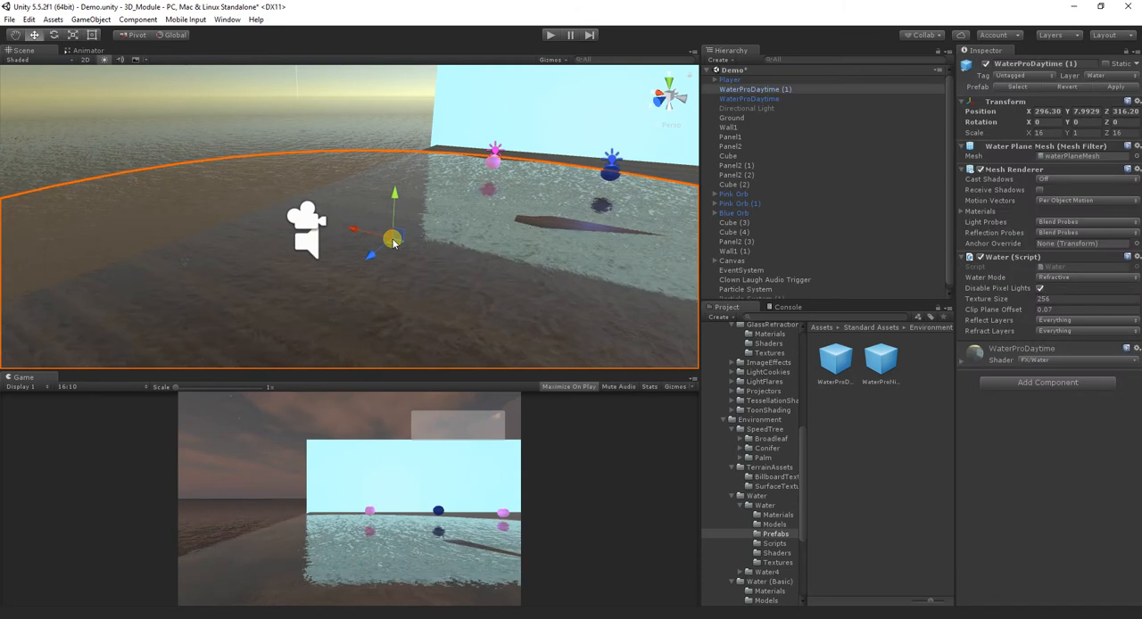
pyautogui.hotkey('ctrl', 'z')
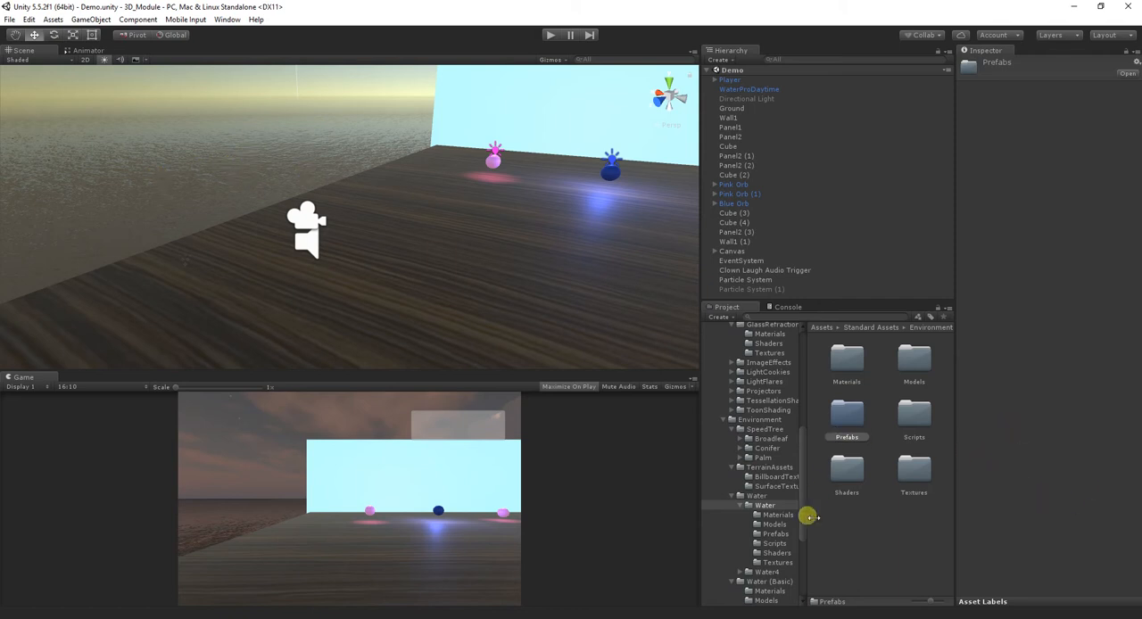
# - Open the Prefabs folder under Water (Basic) in the Environment assets
pyautogui.click(771, 581)
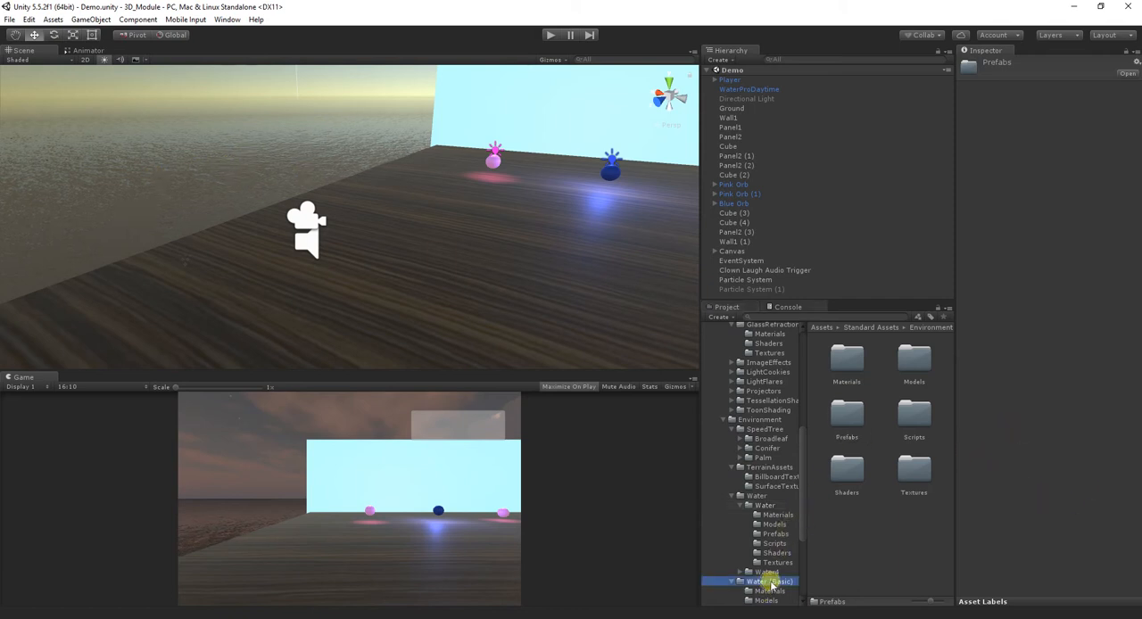
pyautogui.scroll(-2, 795, 571)
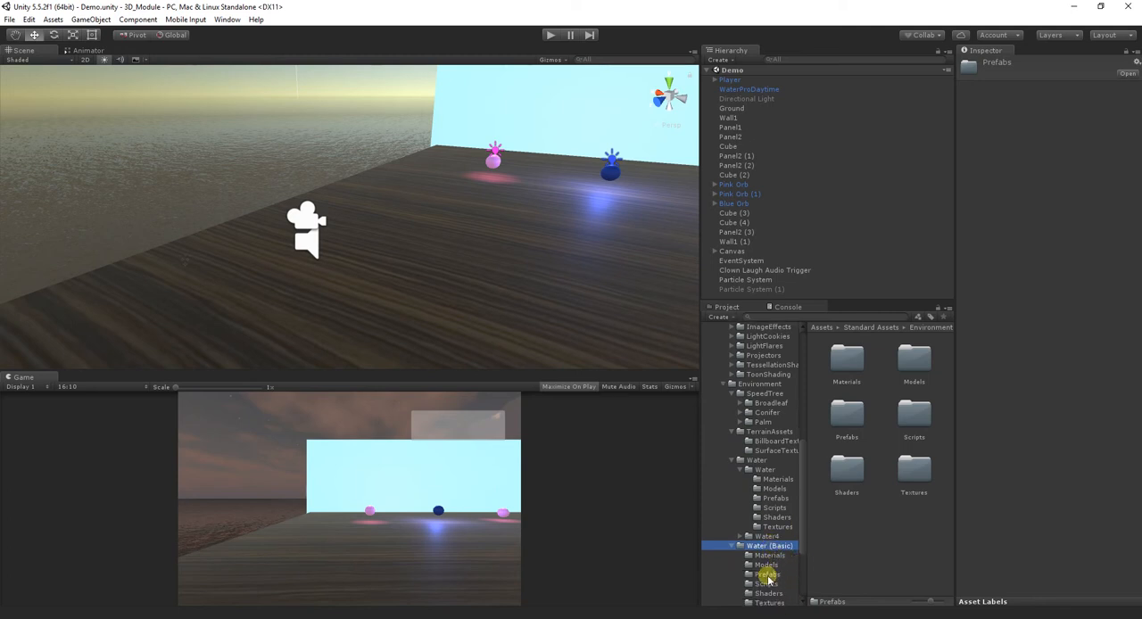
pyautogui.click(767, 574)
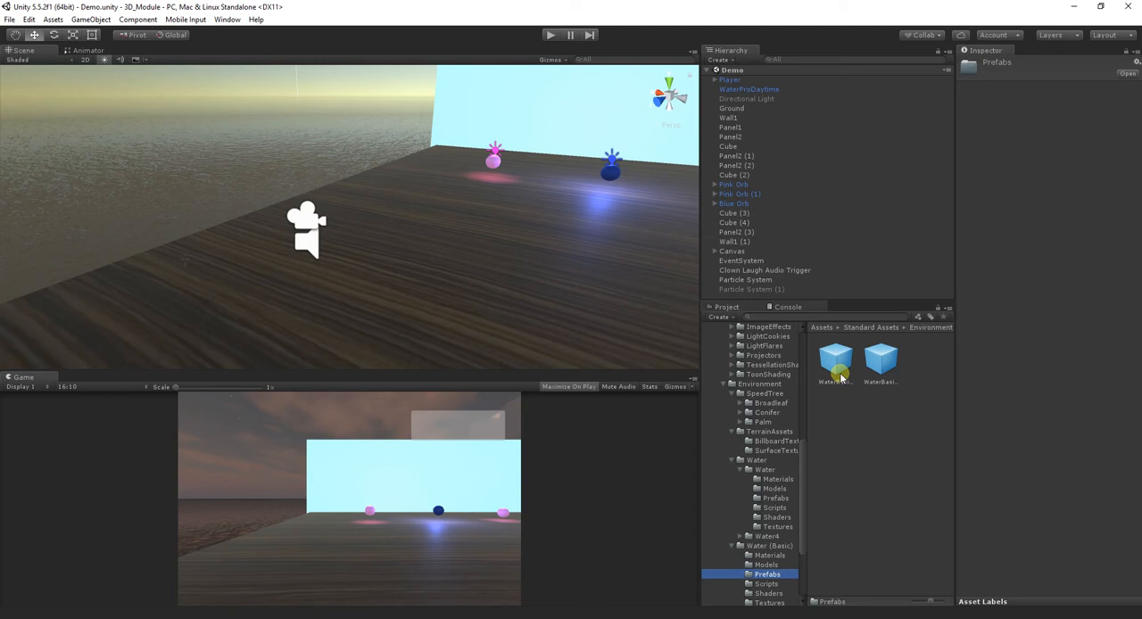
# - Compare the settings of the WaterBasicDaytime and WaterBasicNightime prefabs
pyautogui.click(870, 362)
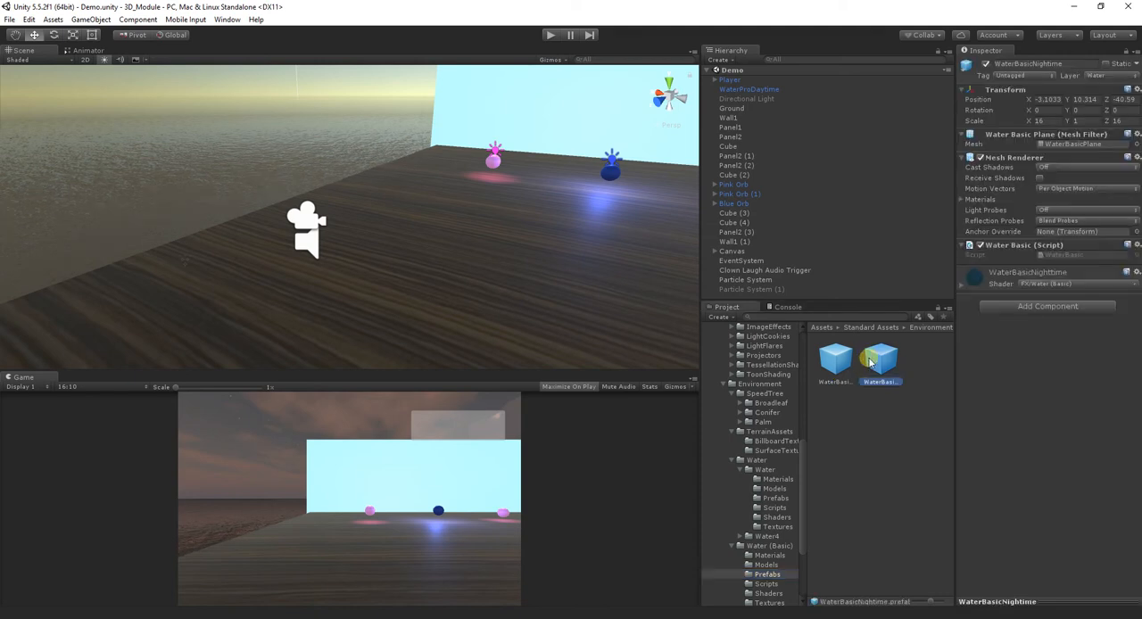
pyautogui.click(846, 360)
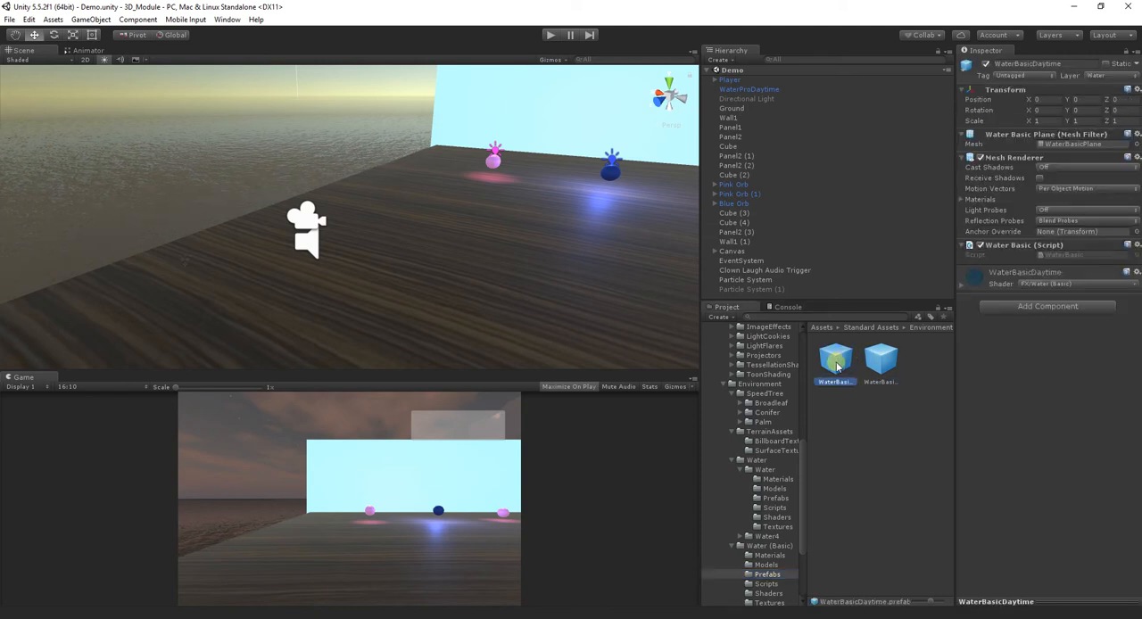
pyautogui.click(881, 364)
pyautogui.click(839, 366)
pyautogui.click(882, 364)
pyautogui.click(844, 364)
# - Try out a WaterBasicDaytime plane on the wooden floor at scale about 6.51 and height Y 8.1, and delete it
pyautogui.moveTo(825, 358); pyautogui.dragTo(150, 26)
pyautogui.click(72, 35)
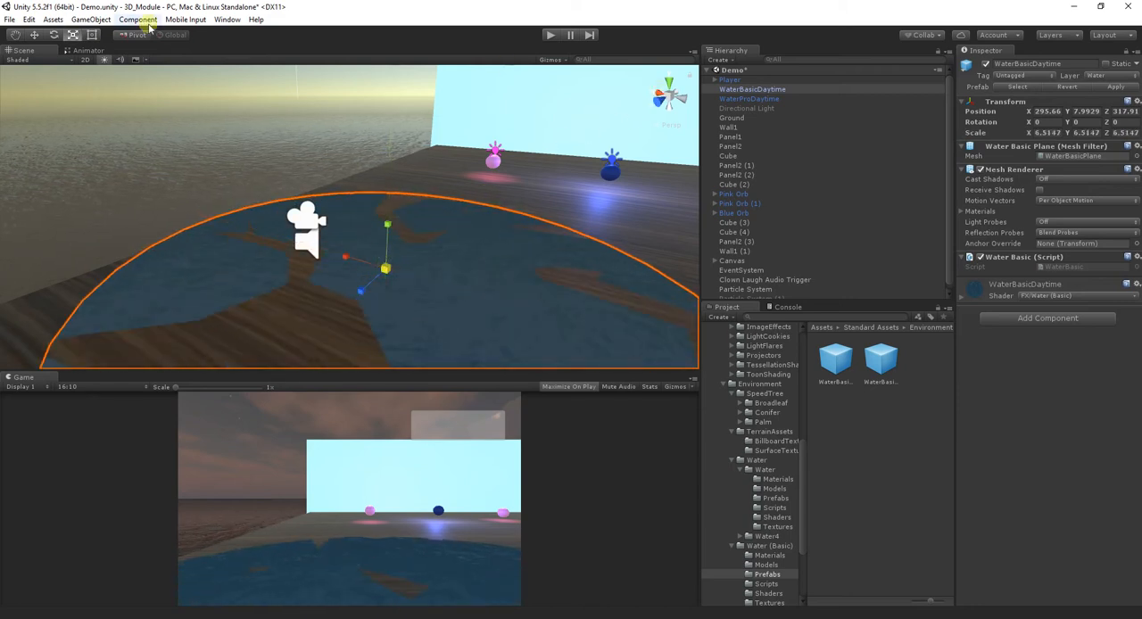
pyautogui.click(34, 35)
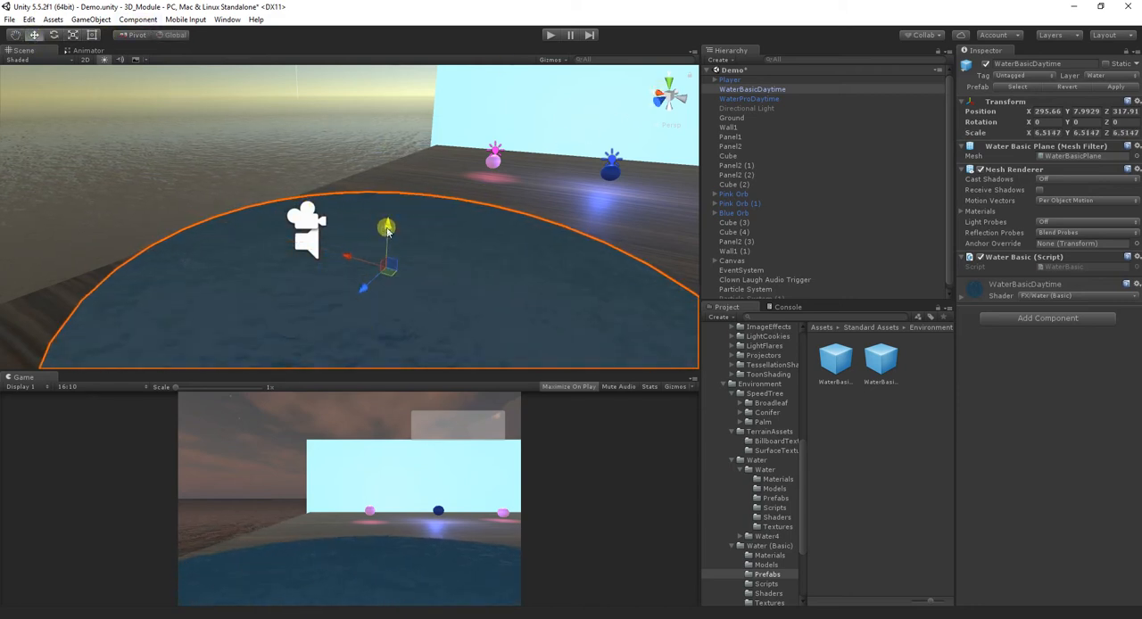
pyautogui.moveTo(387, 231); pyautogui.dragTo(388, 228)
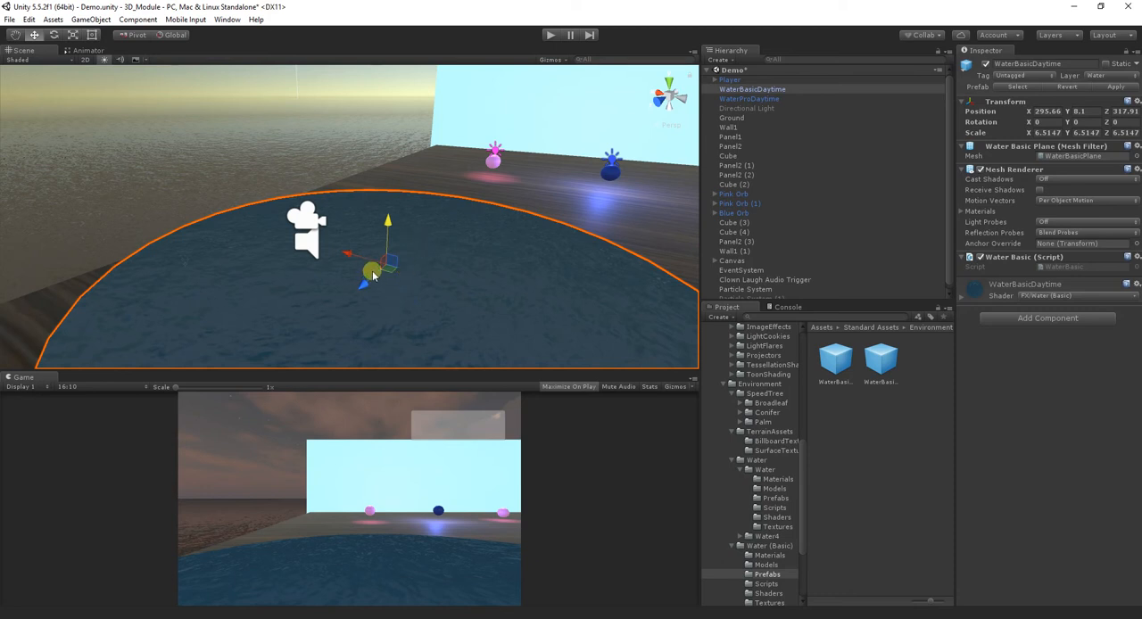
pyautogui.rightClick(776, 89)
pyautogui.click(789, 148)
# - Delete the WaterProDaytime object from the scene and undo the deletion
pyautogui.click(749, 89)
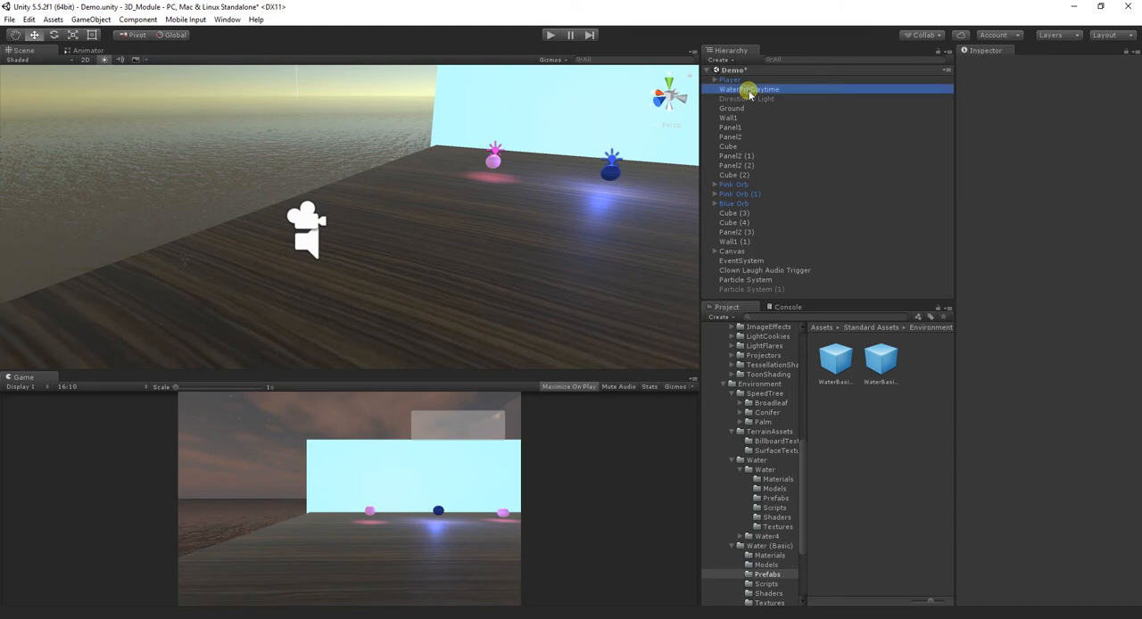
pyautogui.rightClick(751, 89)
pyautogui.click(782, 155)
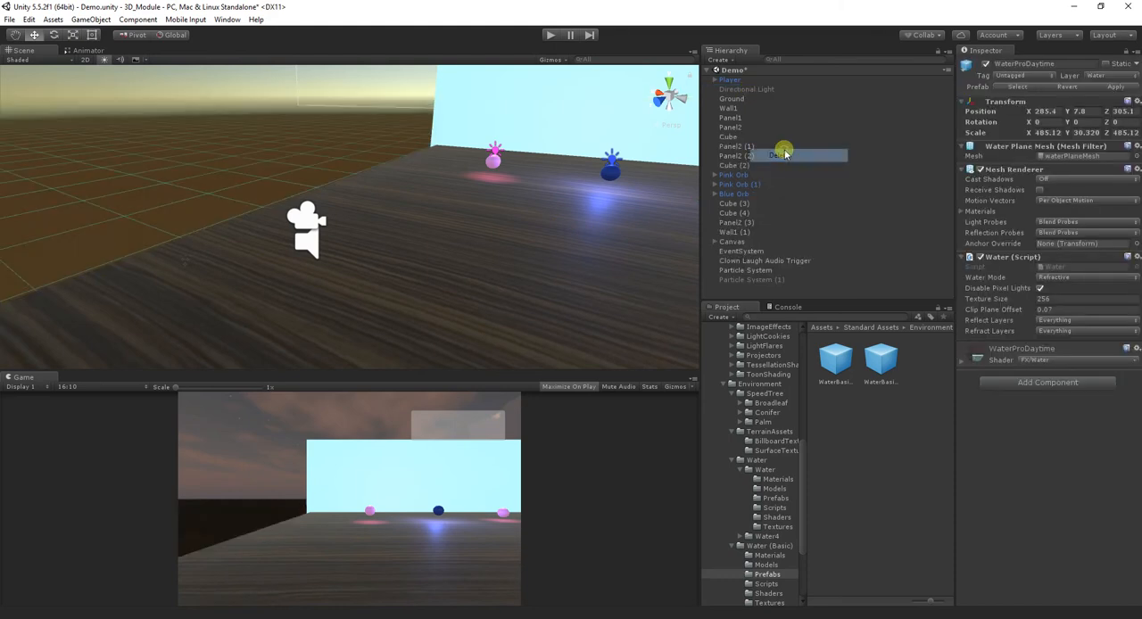
pyautogui.hotkey('ctrl', 'z')
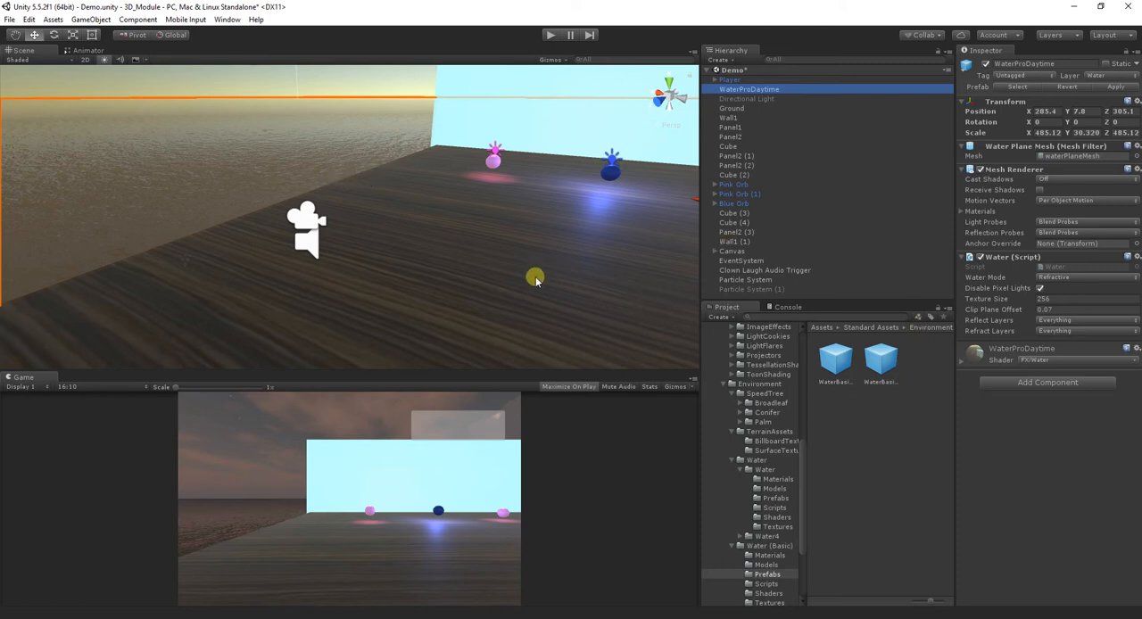
# - Place a WaterBasicDaytime prefab on the wooden floor and scale it to about 1.66 in X and 0.66 in Z
pyautogui.moveTo(845, 368); pyautogui.dragTo(448, 232)
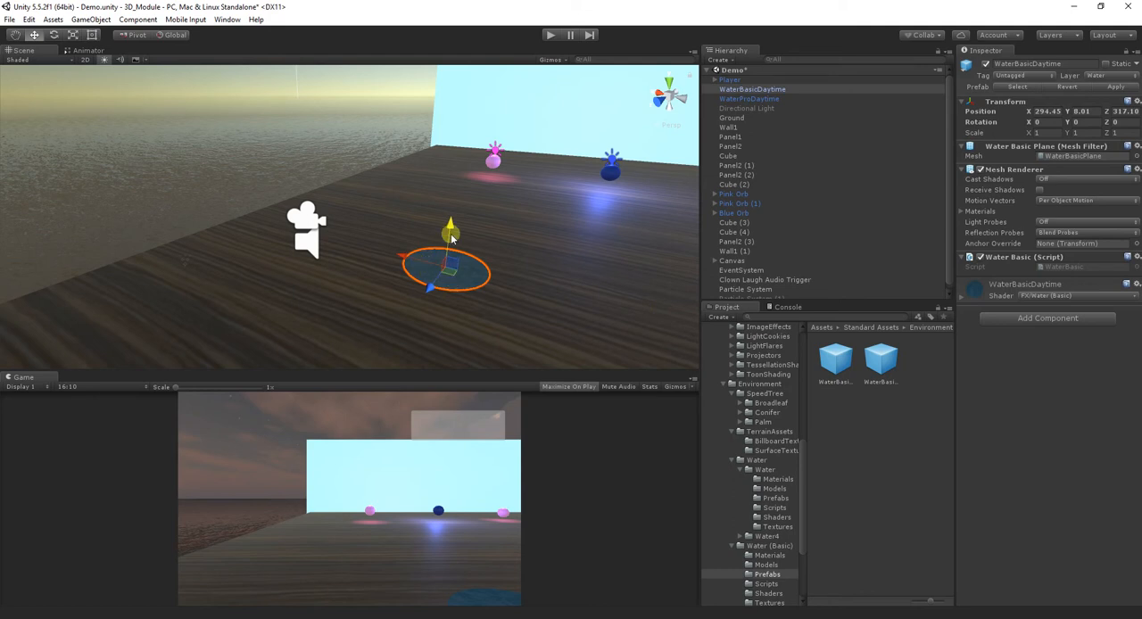
pyautogui.click(72, 34)
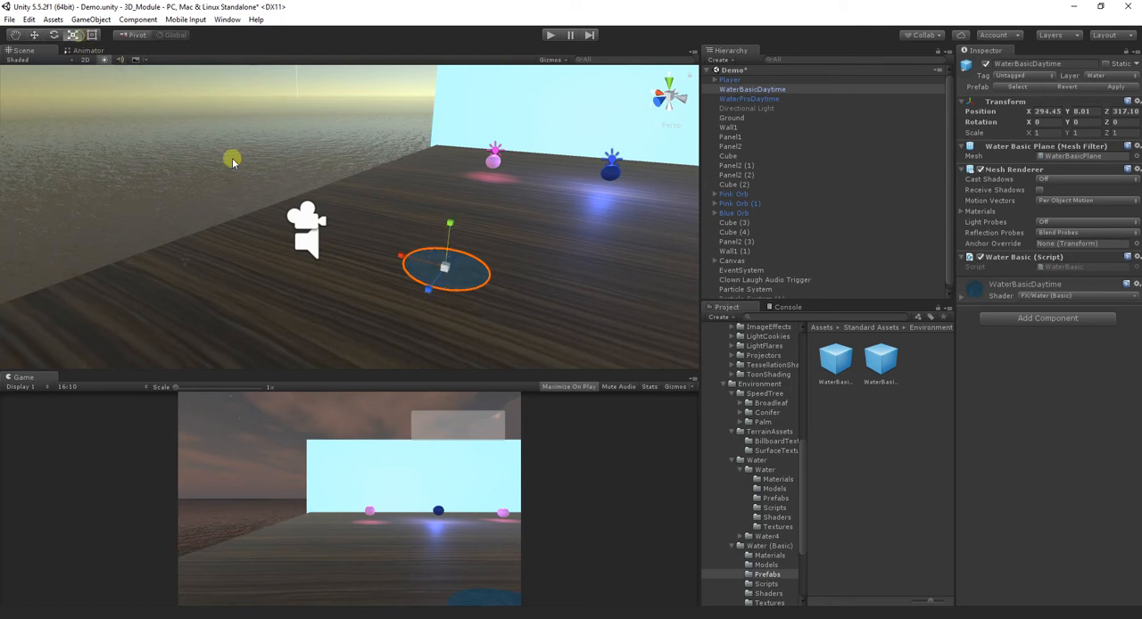
pyautogui.moveTo(411, 258)
pyautogui.mouseDown()
pyautogui.moveTo(380, 239)
pyautogui.moveTo(395, 247)
pyautogui.mouseUp()
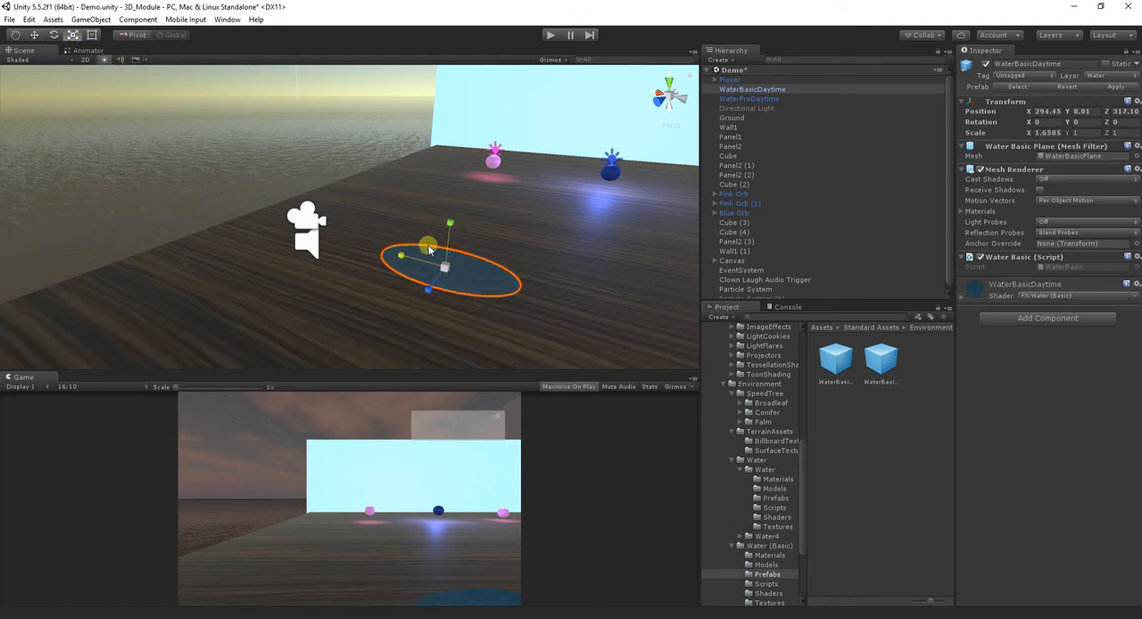
pyautogui.moveTo(429, 292)
pyautogui.mouseDown()
pyautogui.moveTo(408, 320)
pyautogui.moveTo(442, 279)
pyautogui.moveTo(423, 295)
pyautogui.mouseUp()
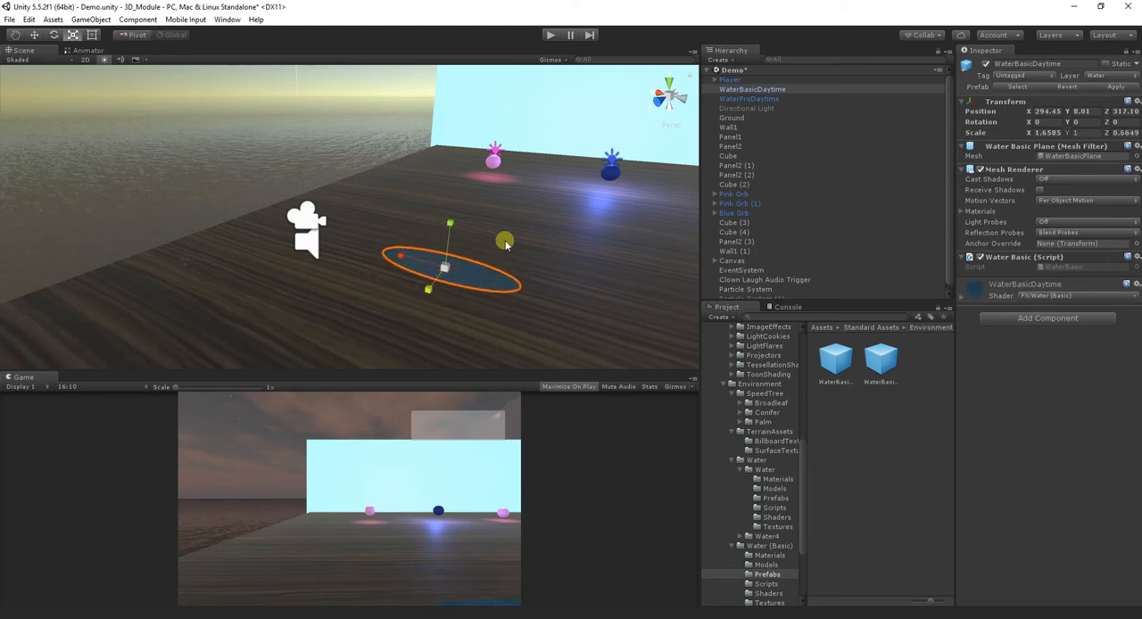
# - Duplicate the WaterBasicDaytime puddle and move the copy along Z to about 315.8
pyautogui.rightClick(749, 90)
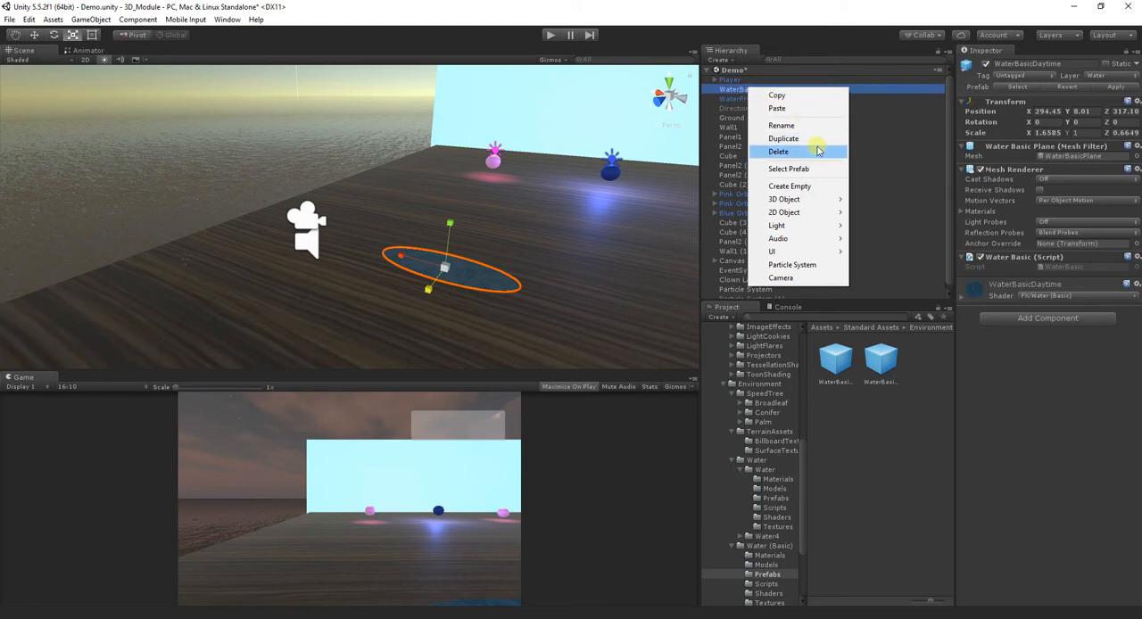
pyautogui.click(768, 140)
pyautogui.click(36, 36)
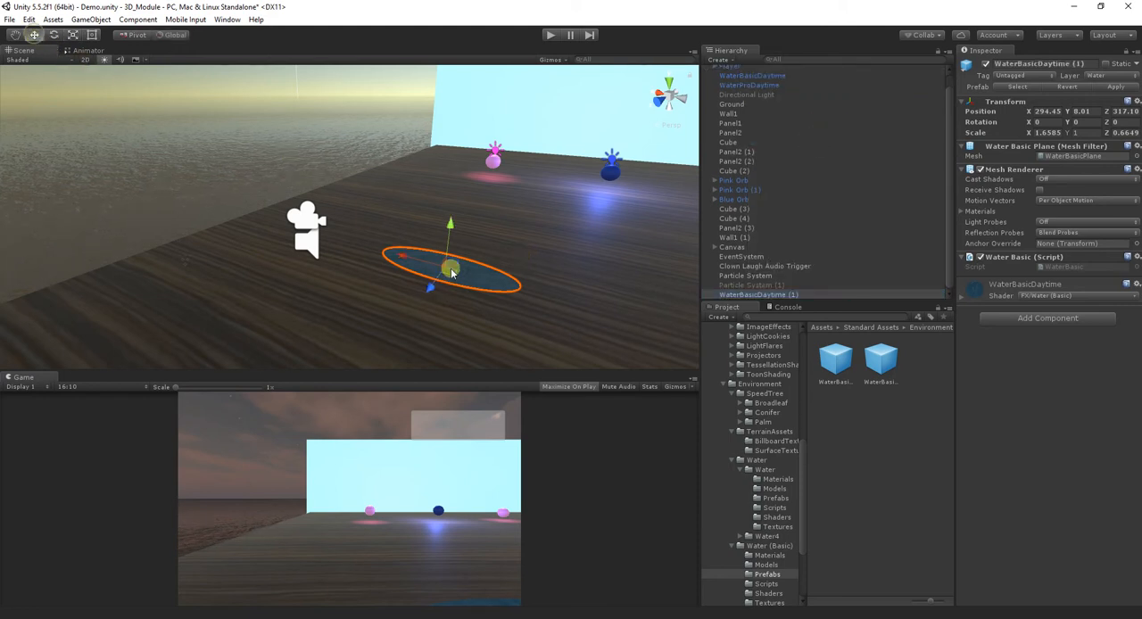
pyautogui.moveTo(425, 289); pyautogui.dragTo(448, 273)
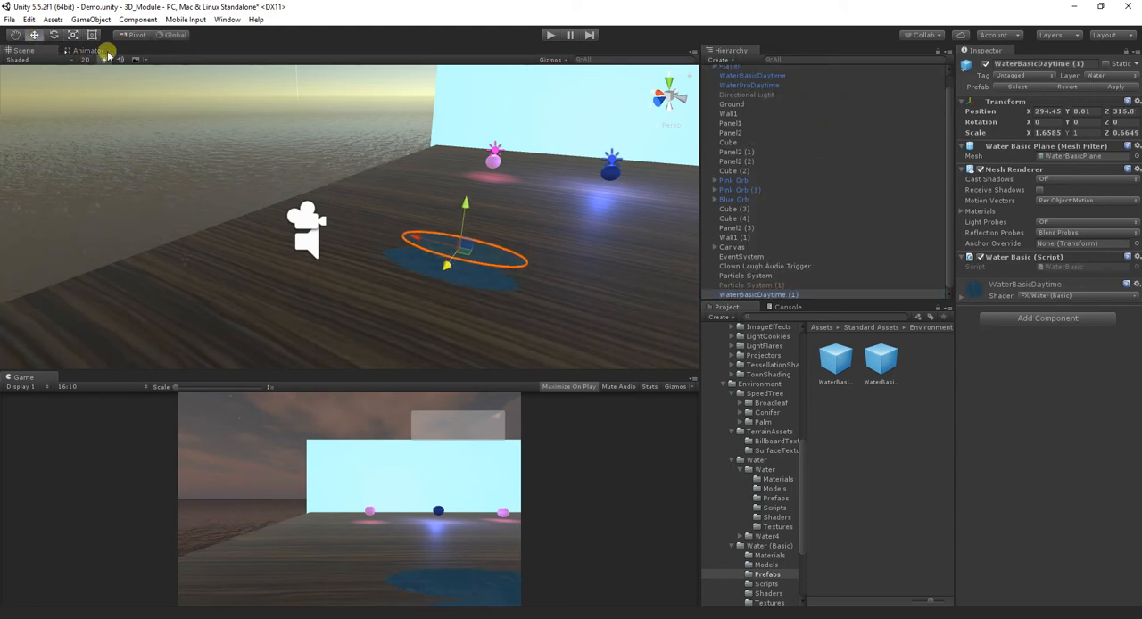
# - Scale the duplicated puddle to about 0.45 in X and 2.43 in Z
pyautogui.click(74, 36)
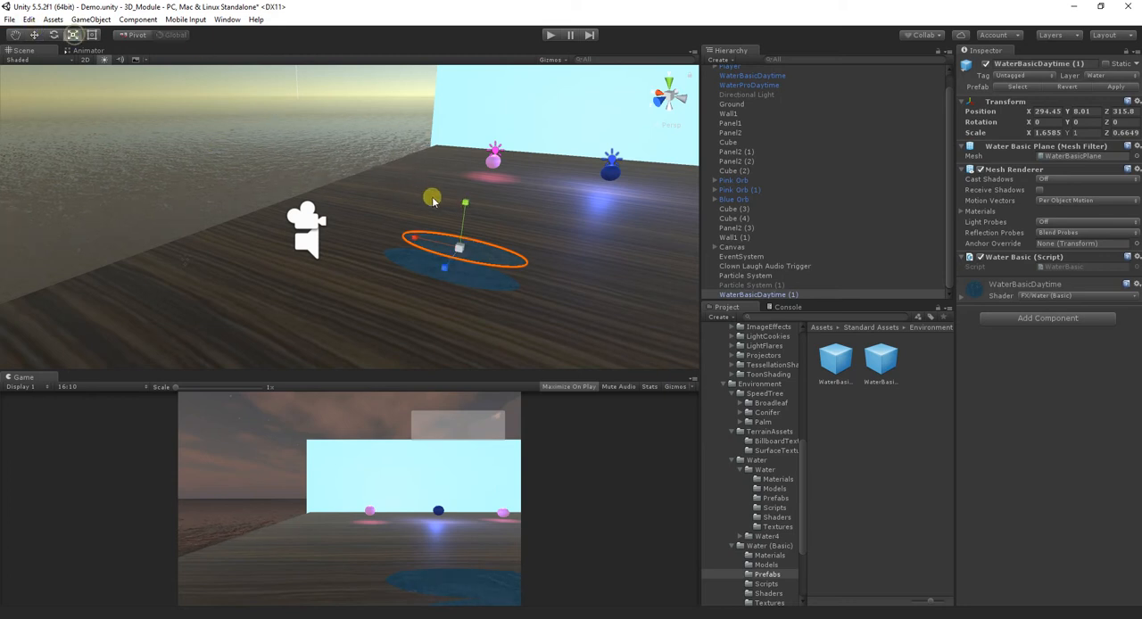
pyautogui.moveTo(418, 234); pyautogui.dragTo(462, 223)
pyautogui.moveTo(447, 273); pyautogui.dragTo(403, 297)
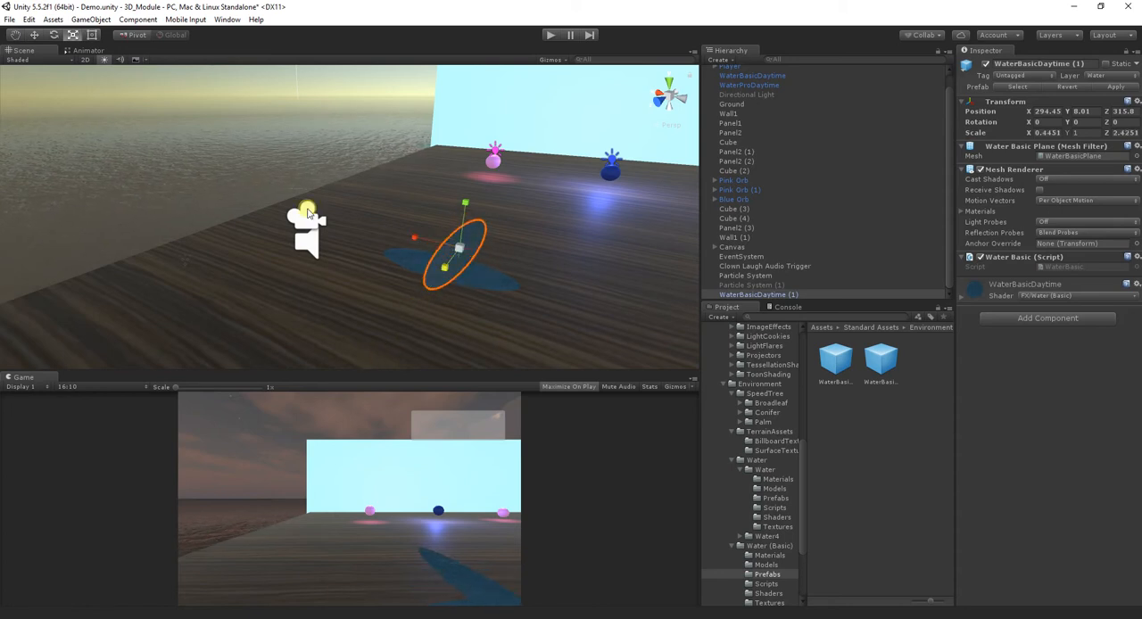
# - Move the duplicated puddle to about X 295.83 and shift it along Z beside the first puddle
pyautogui.click(34, 36)
pyautogui.moveTo(413, 238); pyautogui.dragTo(364, 217)
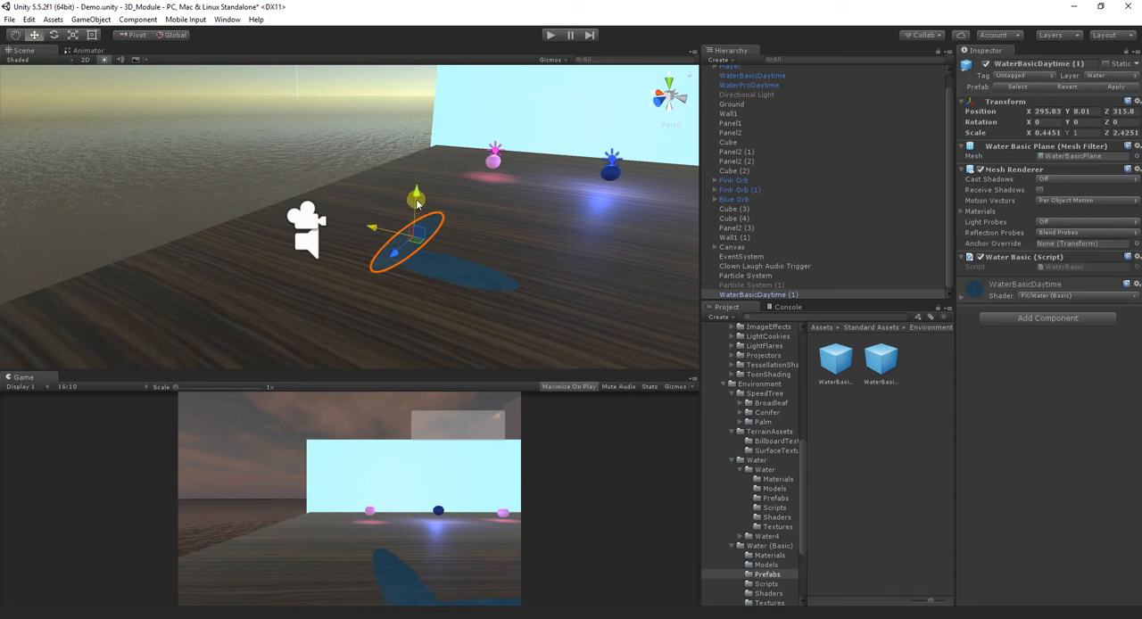
pyautogui.moveTo(396, 257); pyautogui.dragTo(425, 307)
pyautogui.click(455, 265)
pyautogui.click(399, 265)
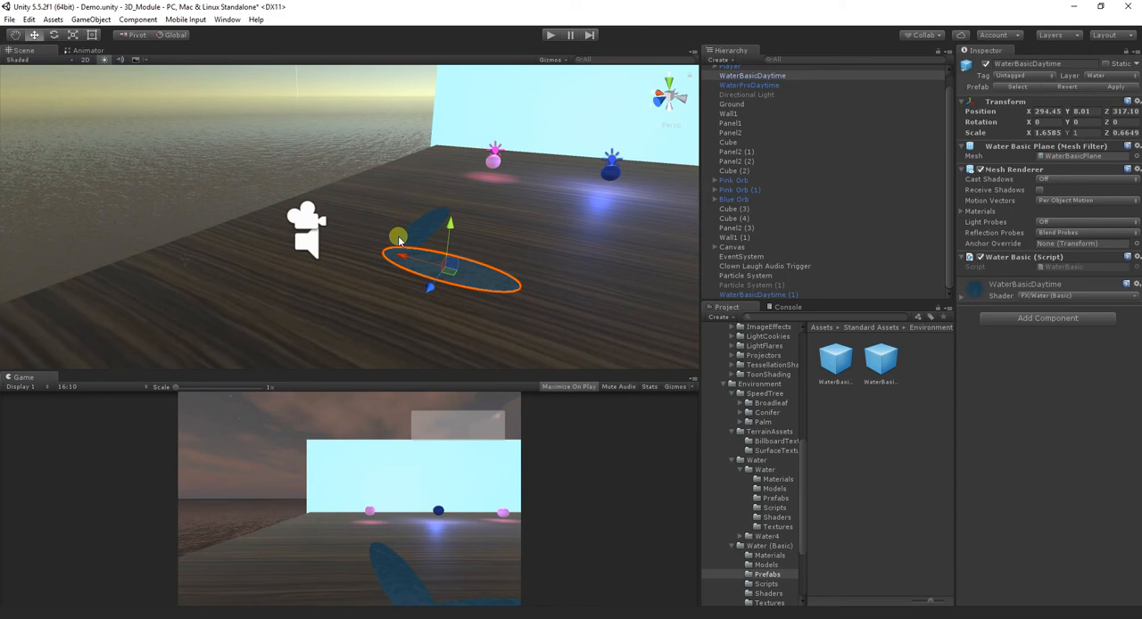
pyautogui.keyDown('ctrl'); pyautogui.click(759, 86); pyautogui.keyUp('ctrl')
pyautogui.rightClick(760, 86)
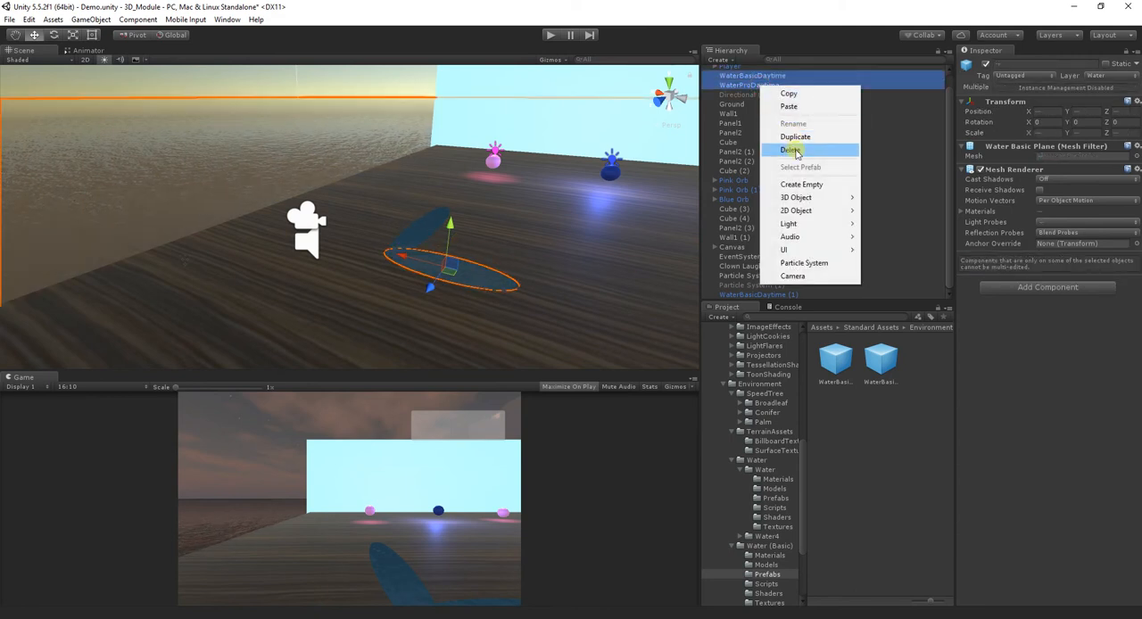
pyautogui.click(791, 150)
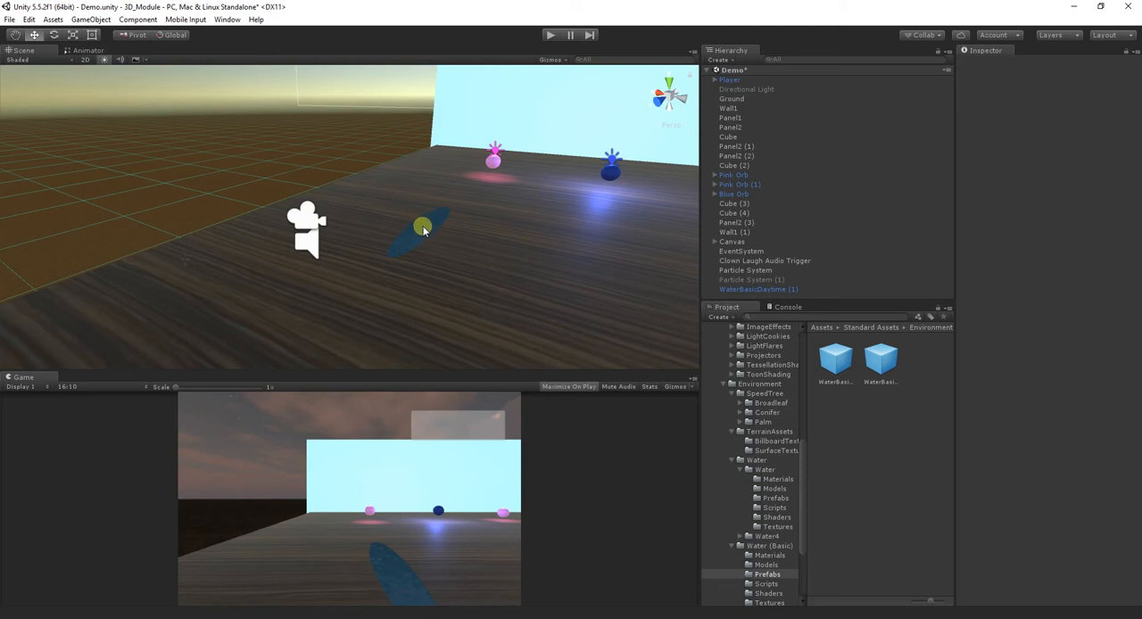
pyautogui.hotkey('ctrl', 'z')
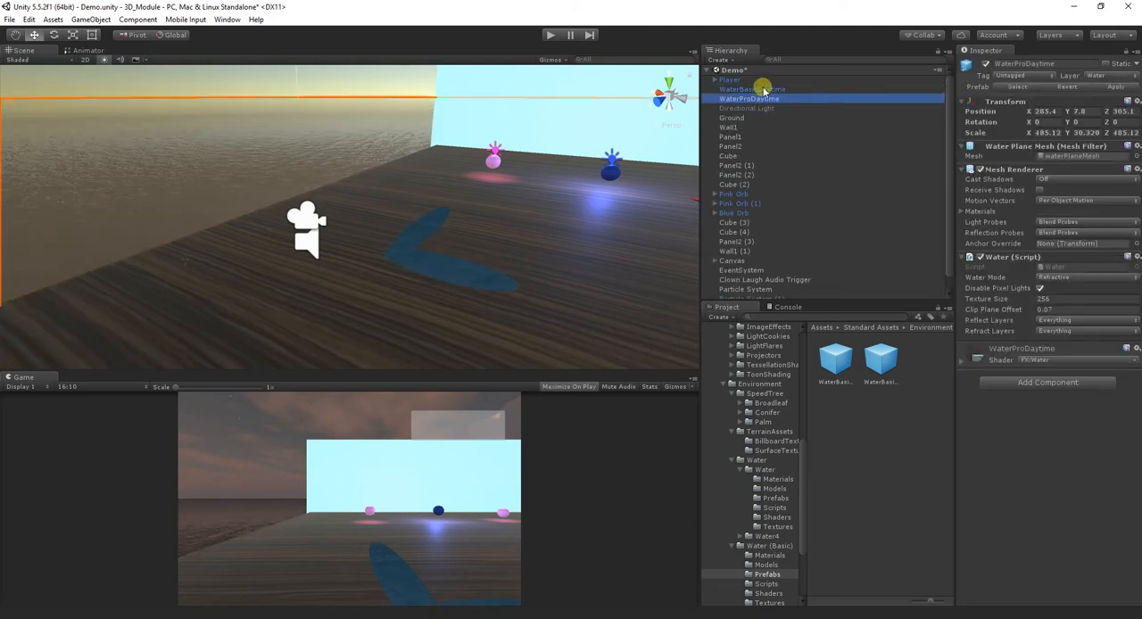
# - Delete both WaterBasicDaytime puddles from the scene and collapse the Water (Basic) asset folder
pyautogui.click(763, 90)
pyautogui.rightClick(763, 90)
pyautogui.click(791, 145)
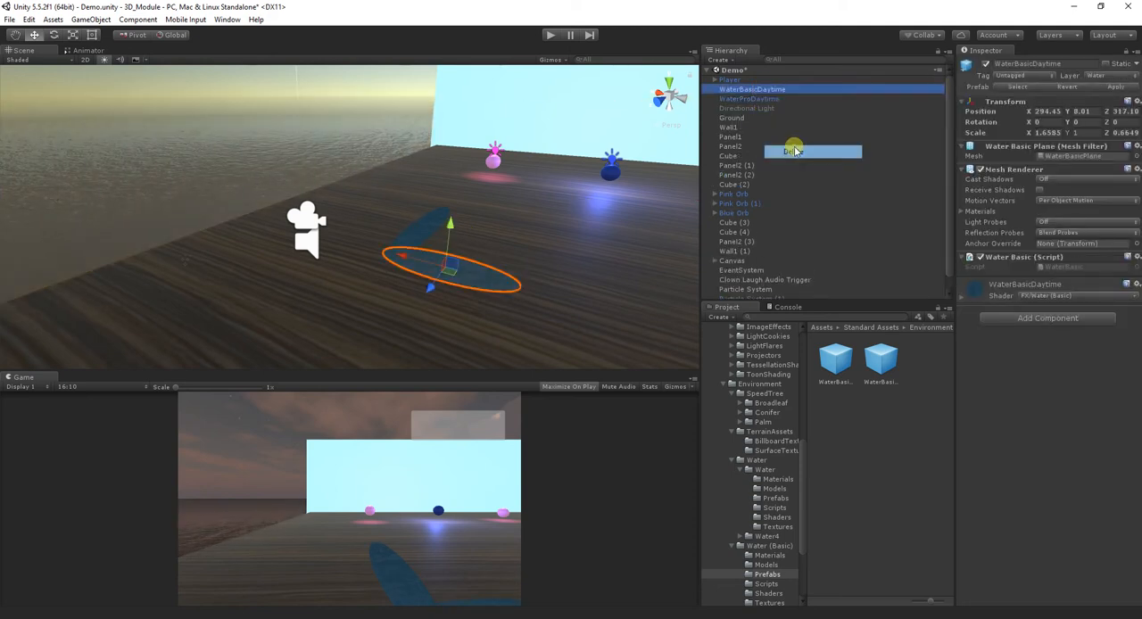
pyautogui.click(765, 91)
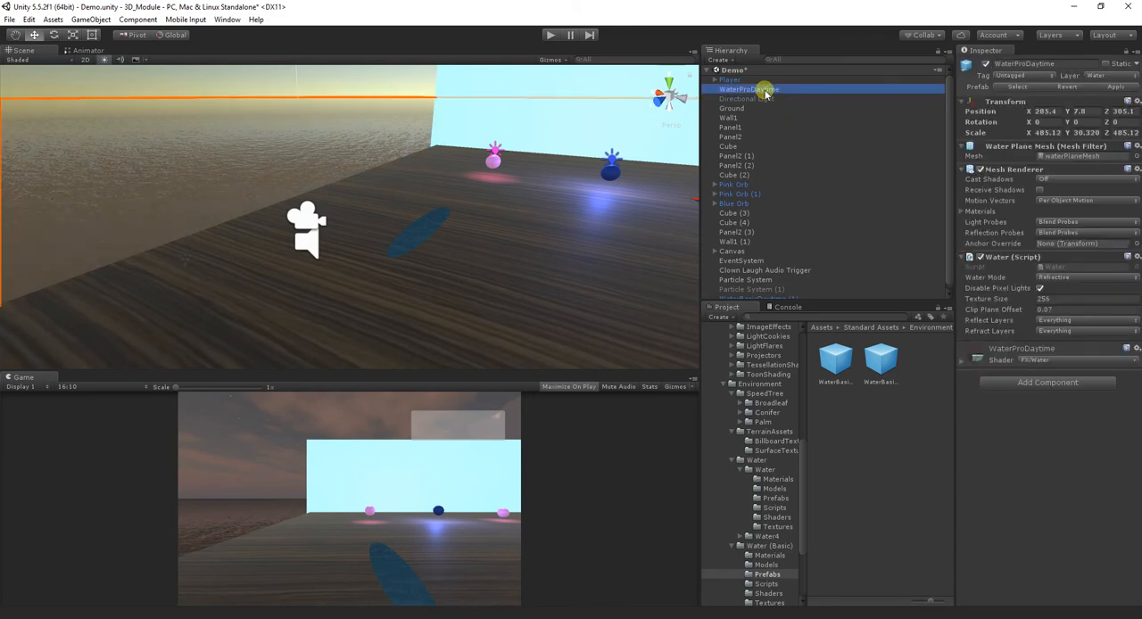
pyautogui.click(425, 234)
pyautogui.click(786, 297)
pyautogui.rightClick(788, 297)
pyautogui.click(835, 363)
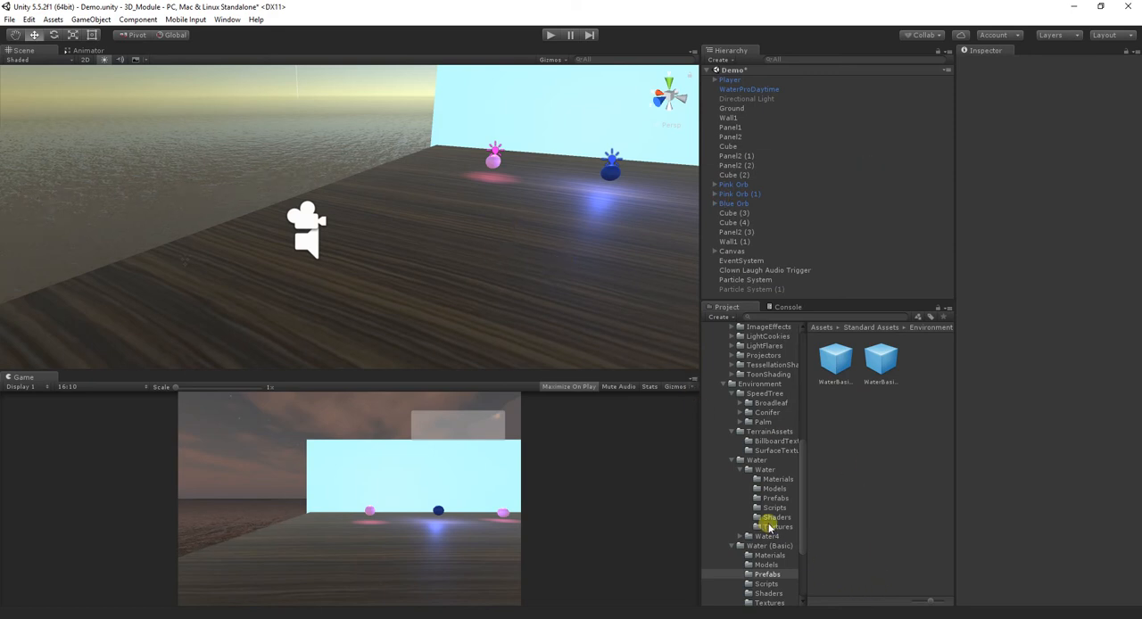
pyautogui.click(731, 546)
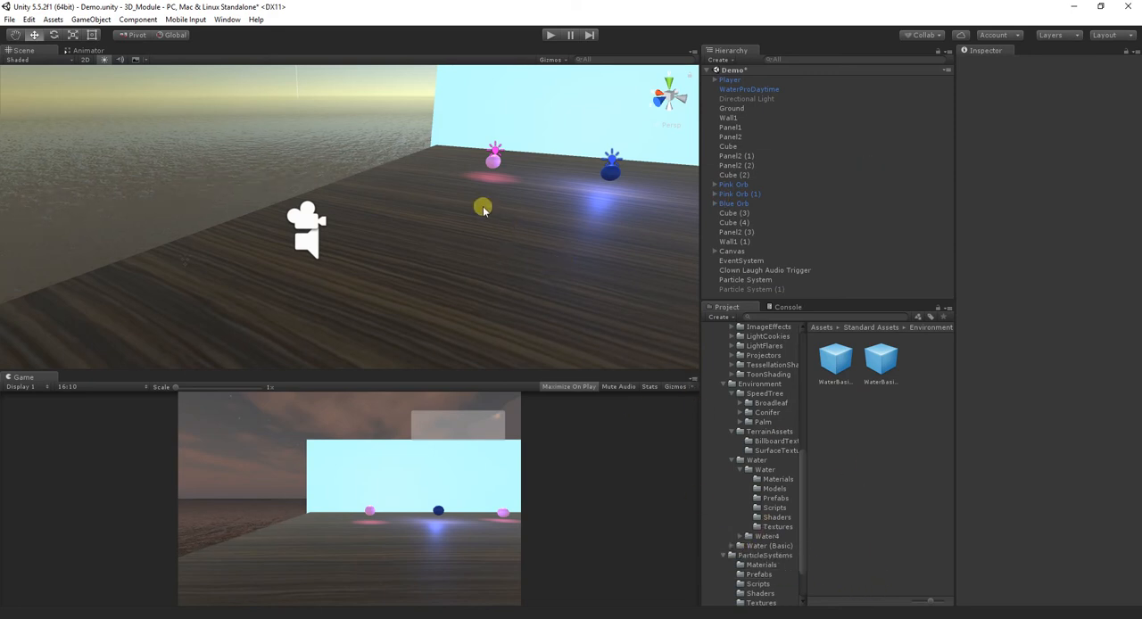
# - Focus the scene view on the existing Particle System and examine its splash effect from another angle
pyautogui.click(746, 279)
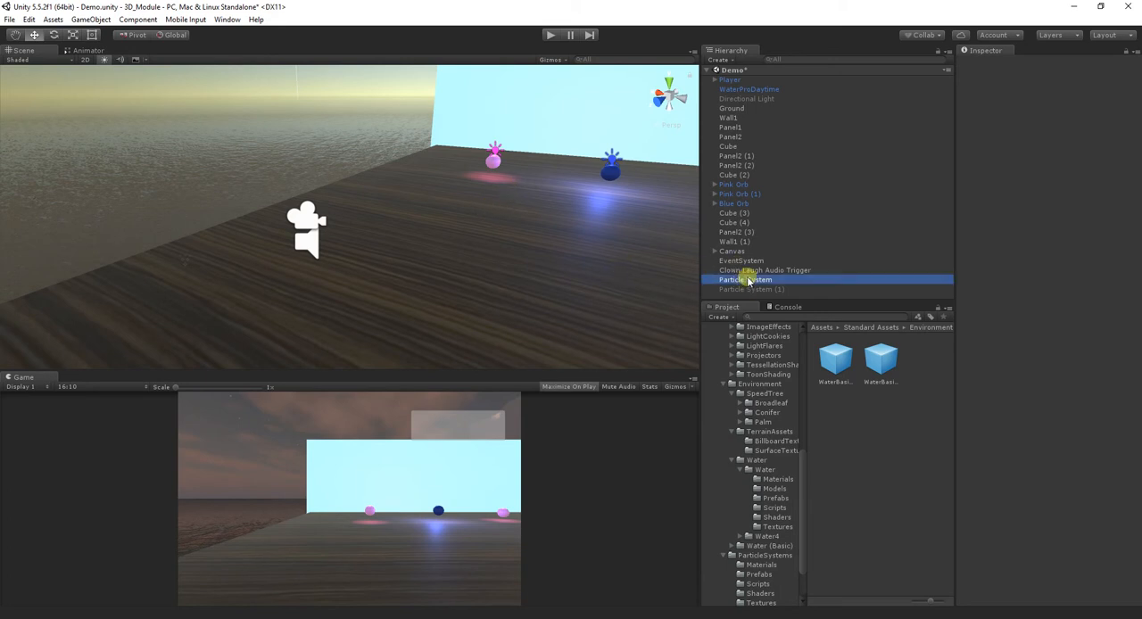
pyautogui.doubleClick(748, 279)
pyautogui.keyDown('alt'); pyautogui.moveTo(412, 217); pyautogui.dragTo(262, 242); pyautogui.keyUp('alt')
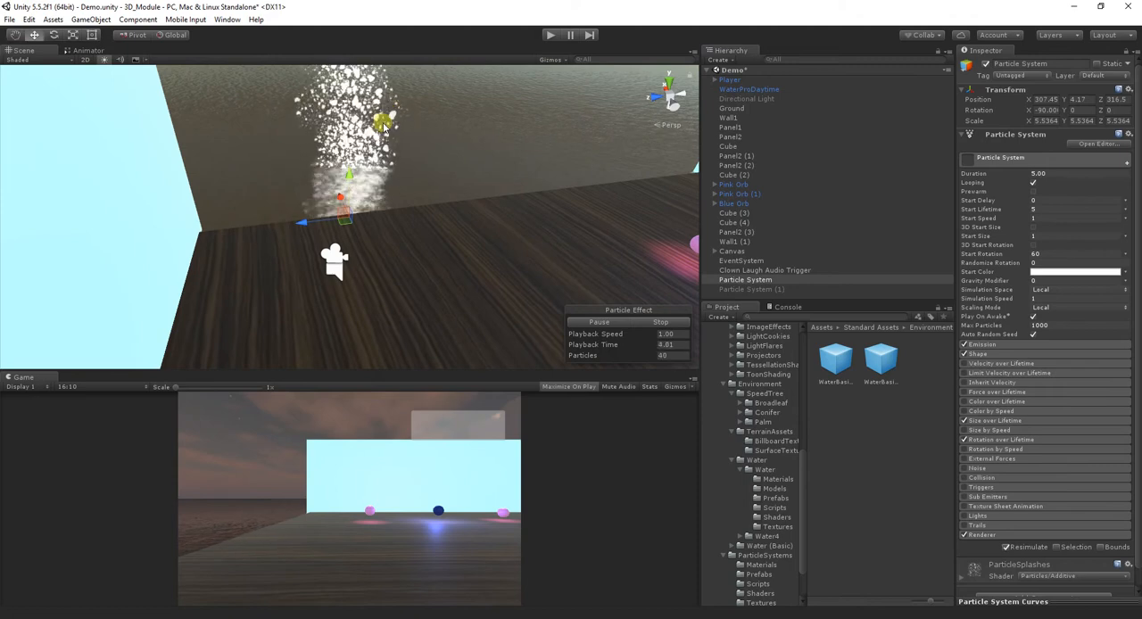
pyautogui.keyDown('alt'); pyautogui.moveTo(388, 118); pyautogui.dragTo(403, 132); pyautogui.keyUp('alt')
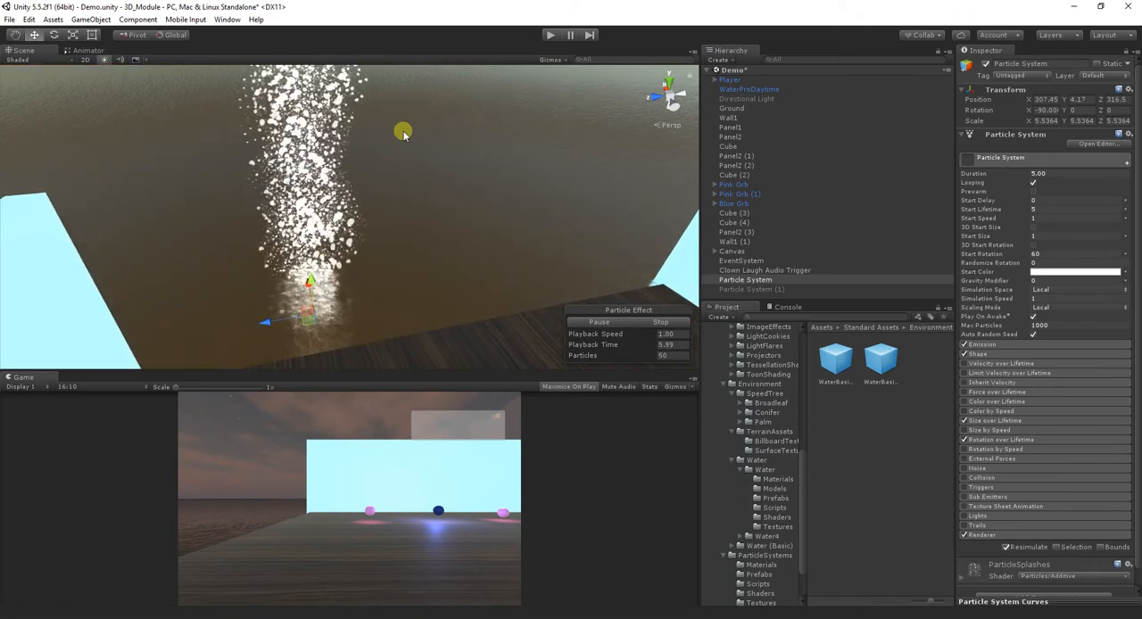
# - Activate the disabled Particle System (1) to check it, and delete it from the scene
pyautogui.click(791, 289)
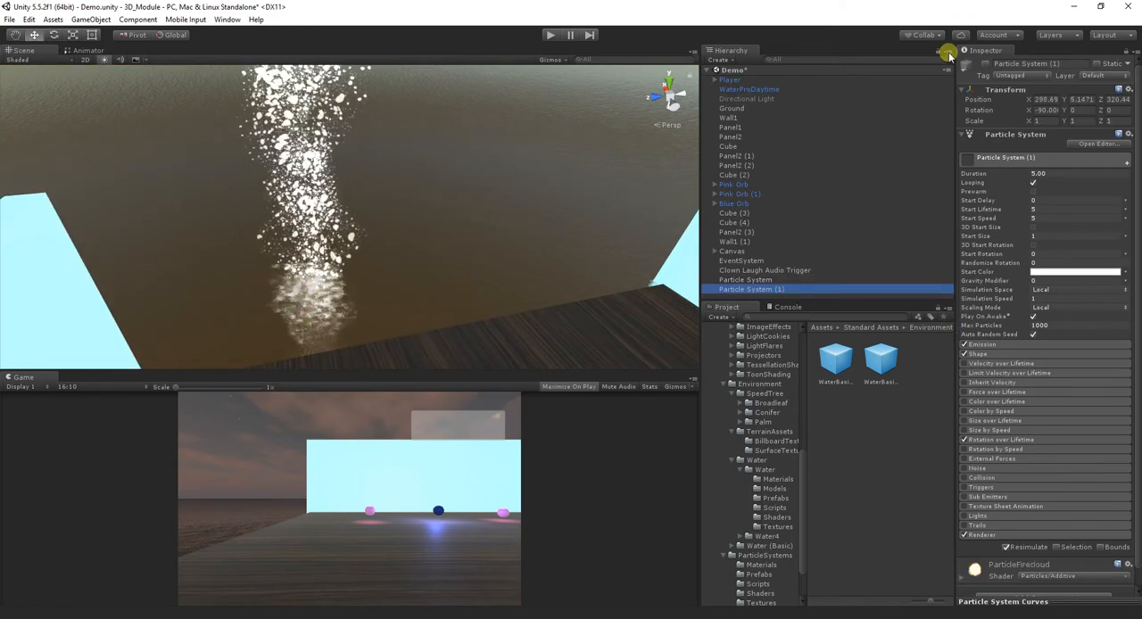
pyautogui.click(985, 61)
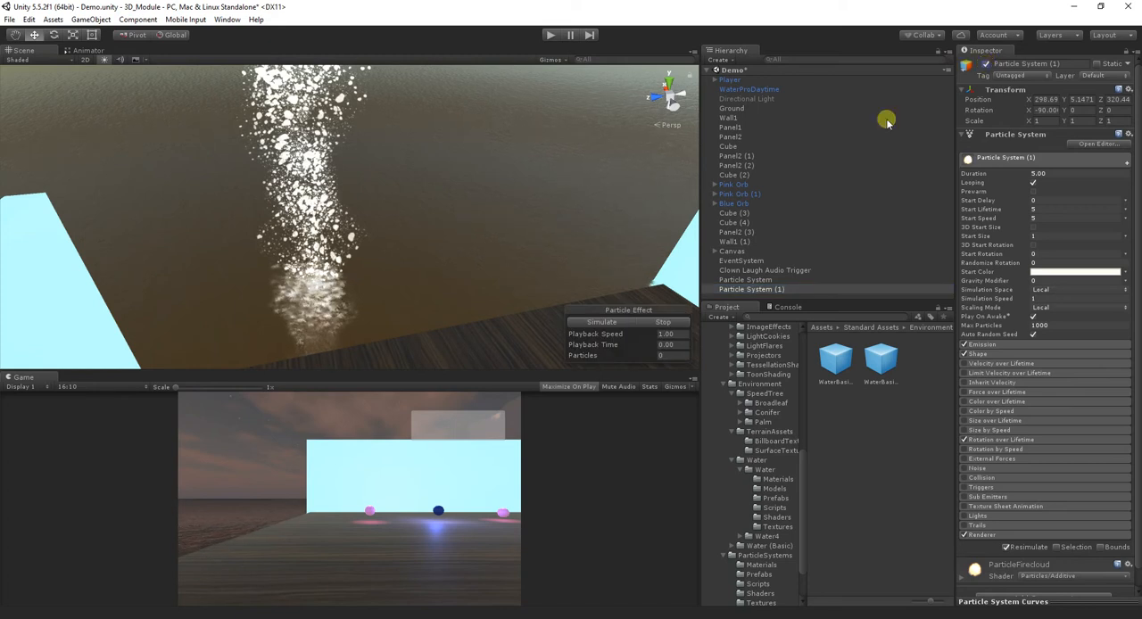
pyautogui.keyDown('alt'); pyautogui.moveTo(451, 245); pyautogui.dragTo(434, 184); pyautogui.keyUp('alt')
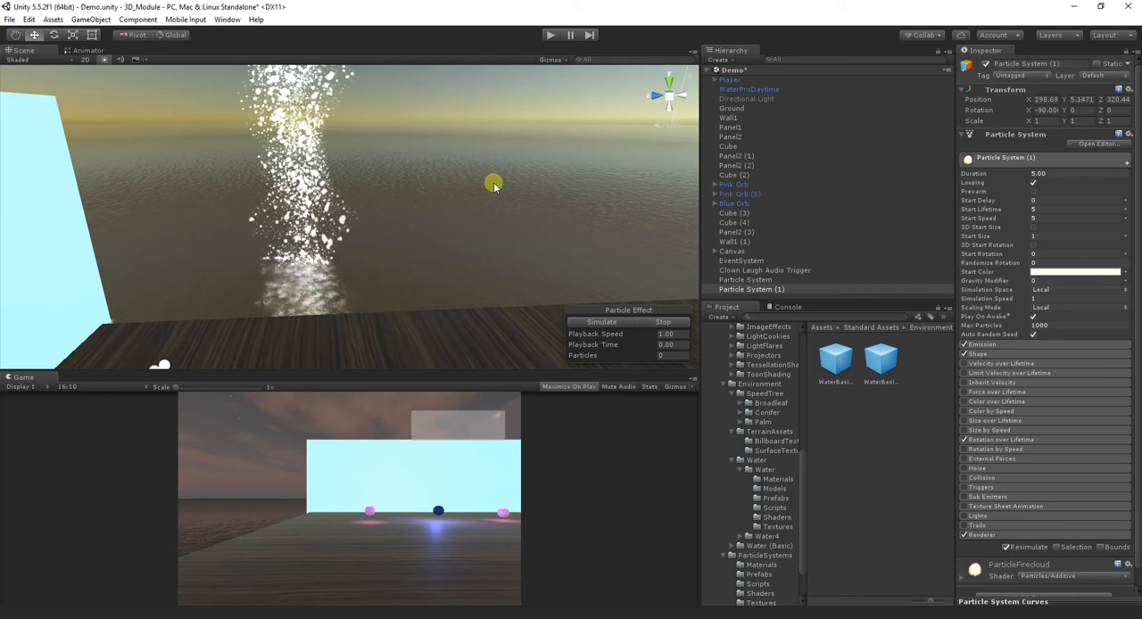
pyautogui.scroll(-8, 494, 185)
pyautogui.scroll(10, 473, 214)
pyautogui.scroll(2, 457, 212)
pyautogui.rightClick(779, 291)
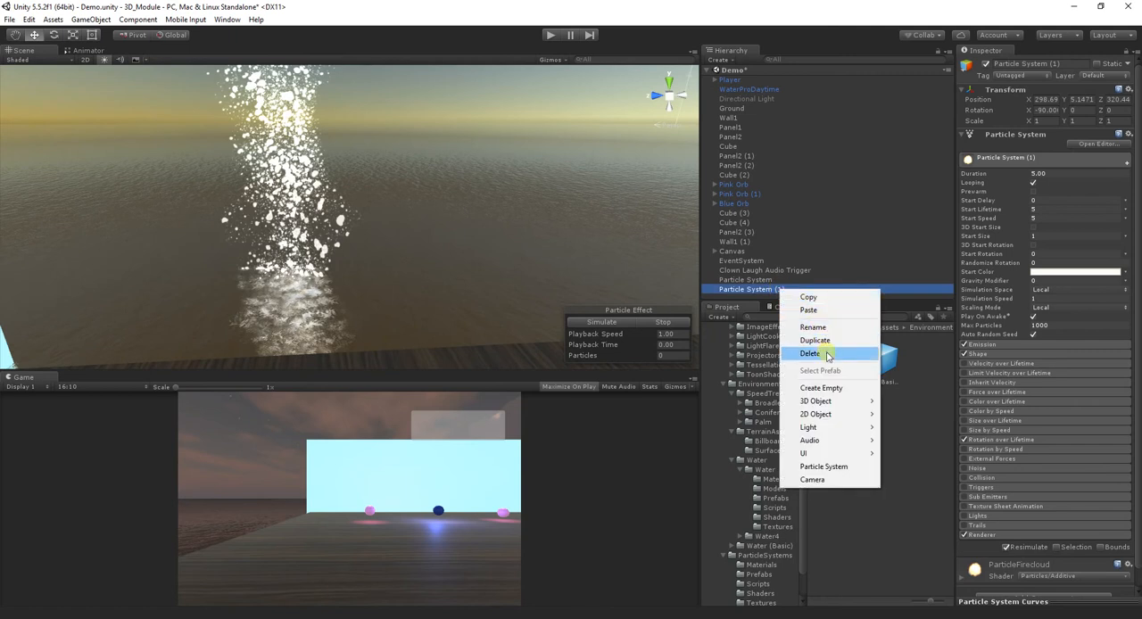
pyautogui.click(826, 354)
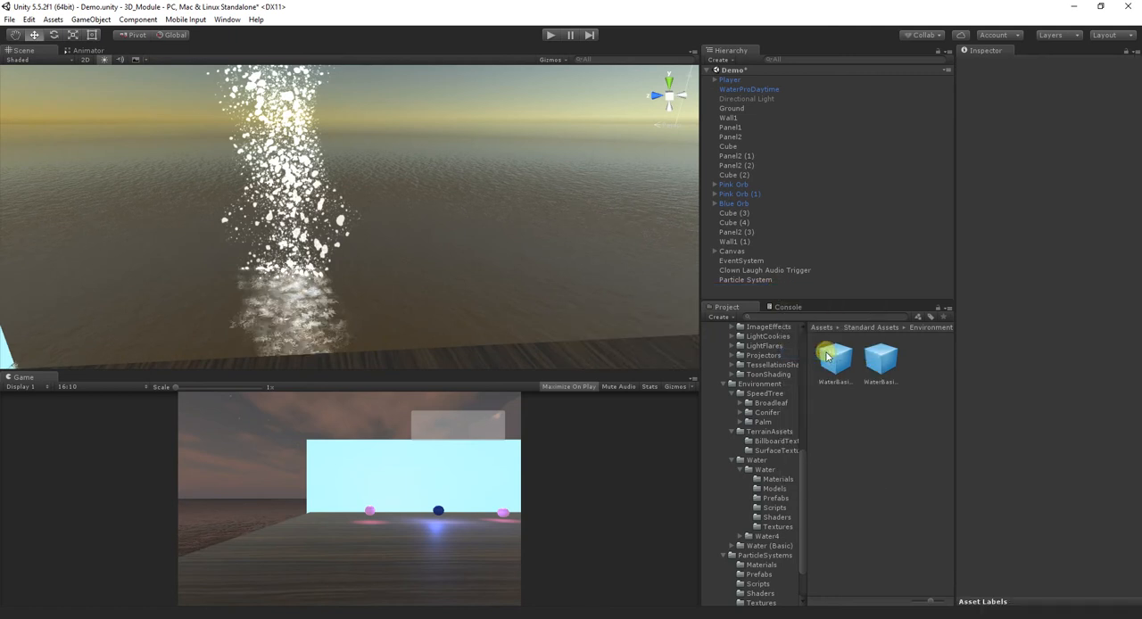
pyautogui.click(766, 280)
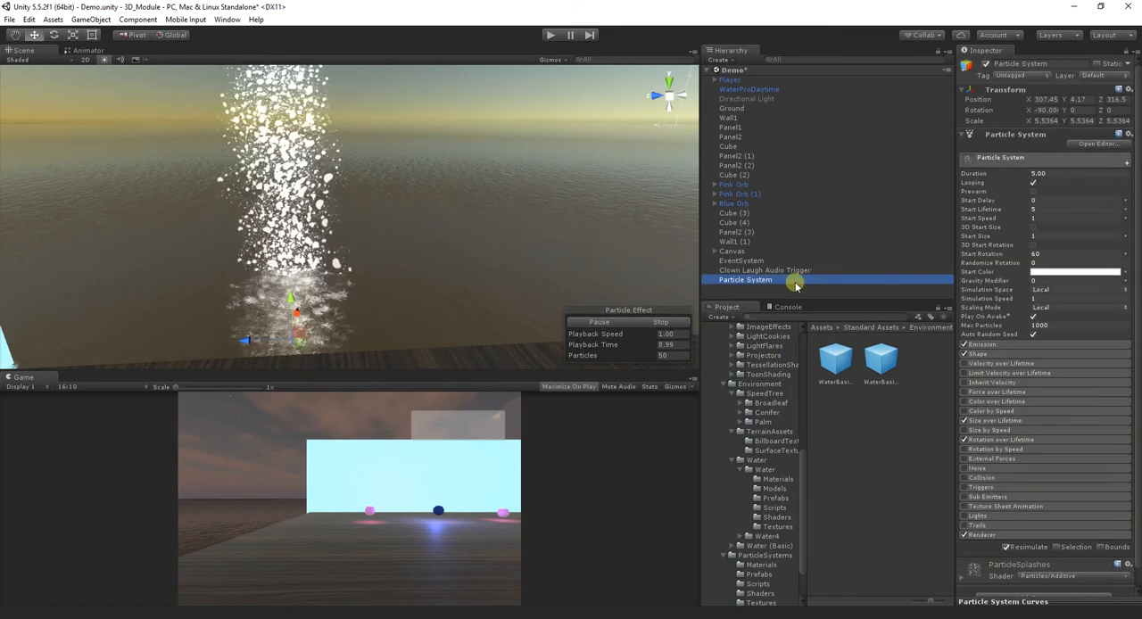
pyautogui.rightClick(750, 281)
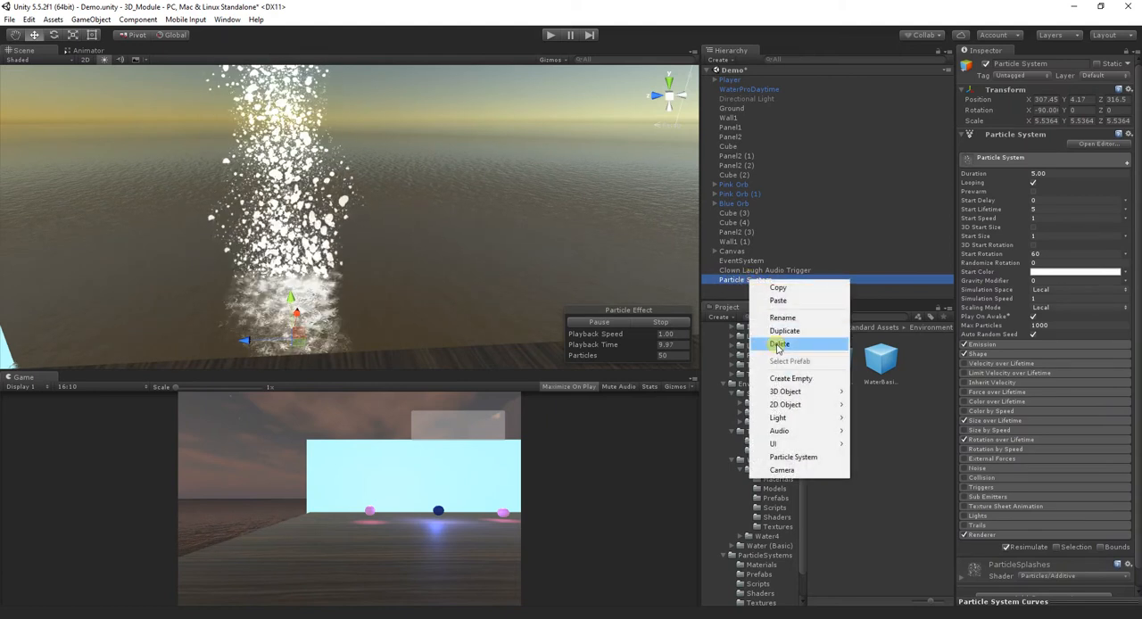
pyautogui.click(728, 291)
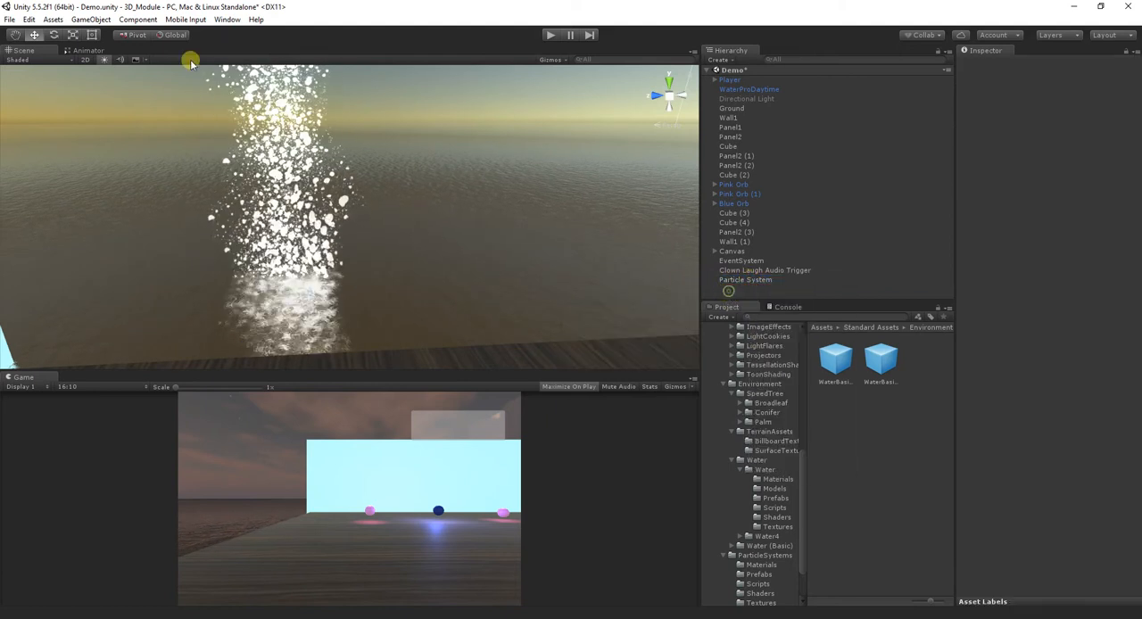
# - Create a new particle system and move it beside the existing splash effect, to about X 302.27 and Z 309.03
pyautogui.click(89, 20)
pyautogui.click(128, 129)
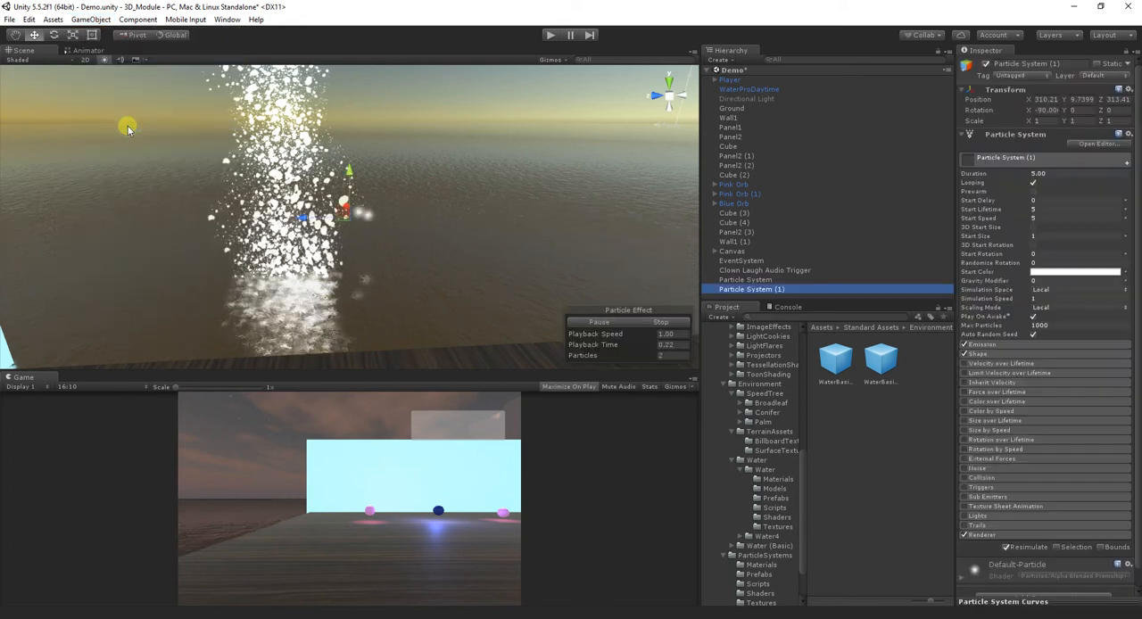
pyautogui.click(381, 219)
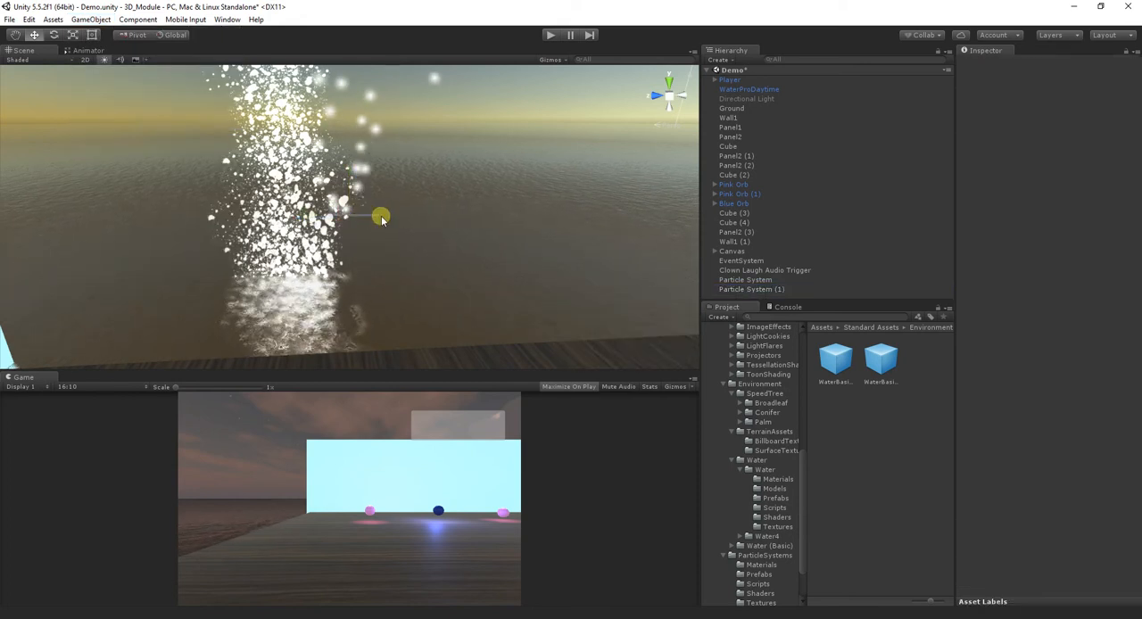
pyautogui.click(732, 288)
pyautogui.click(339, 221)
pyautogui.moveTo(339, 221); pyautogui.dragTo(503, 234)
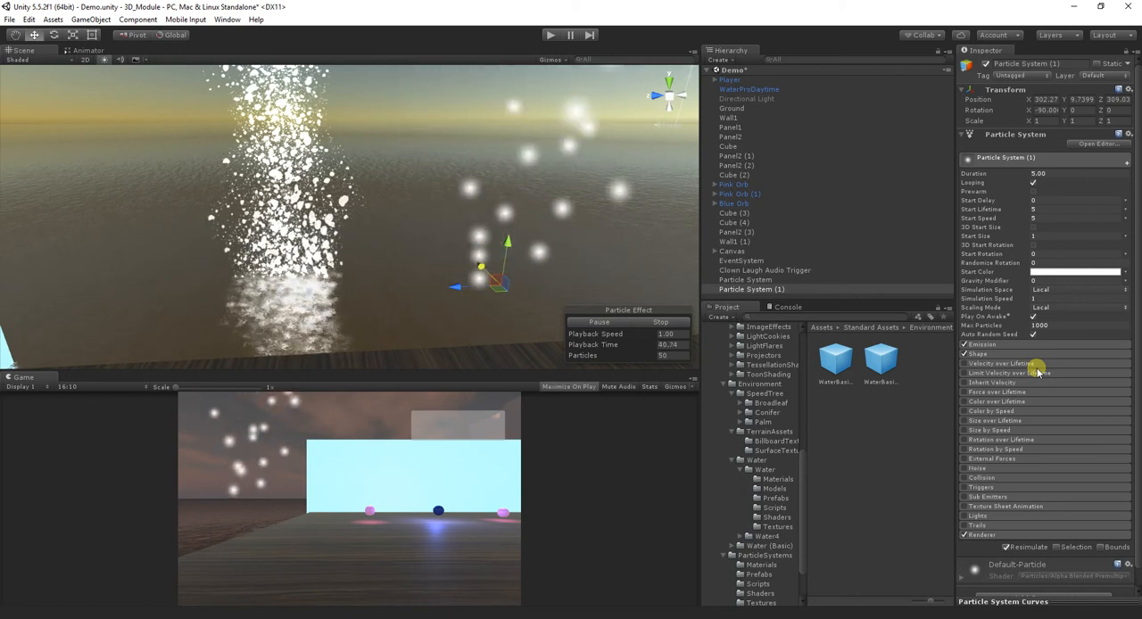
# - Apply the ParticleCloudBlack material from the Standard Assets ParticleSystems Materials folder to the new particle system
pyautogui.scroll(-2, 774, 554)
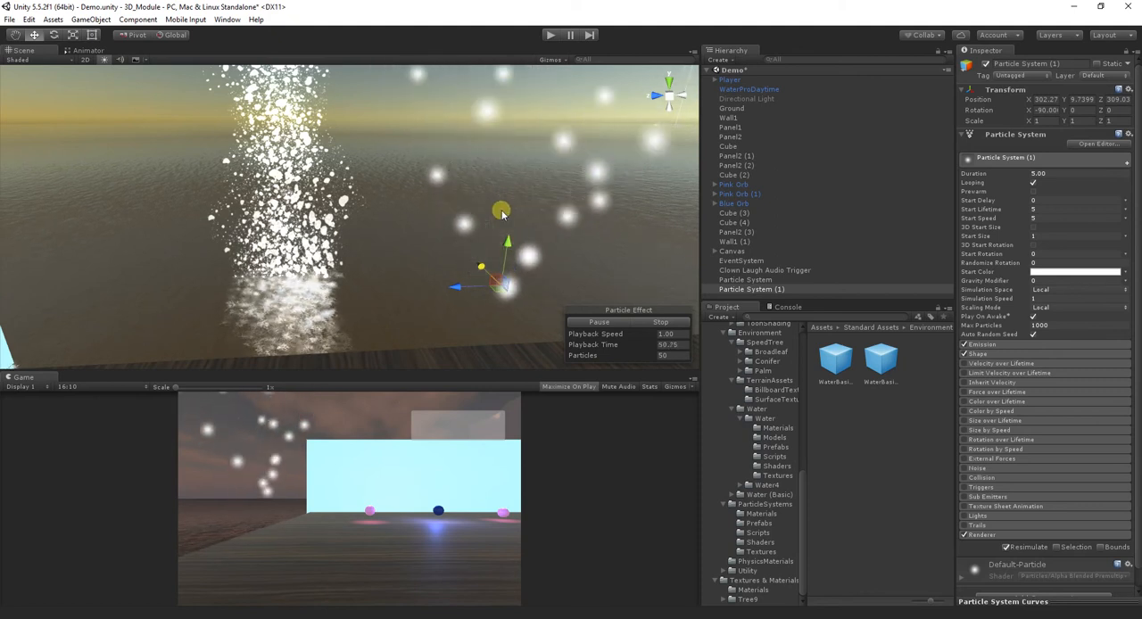
pyautogui.click(755, 334)
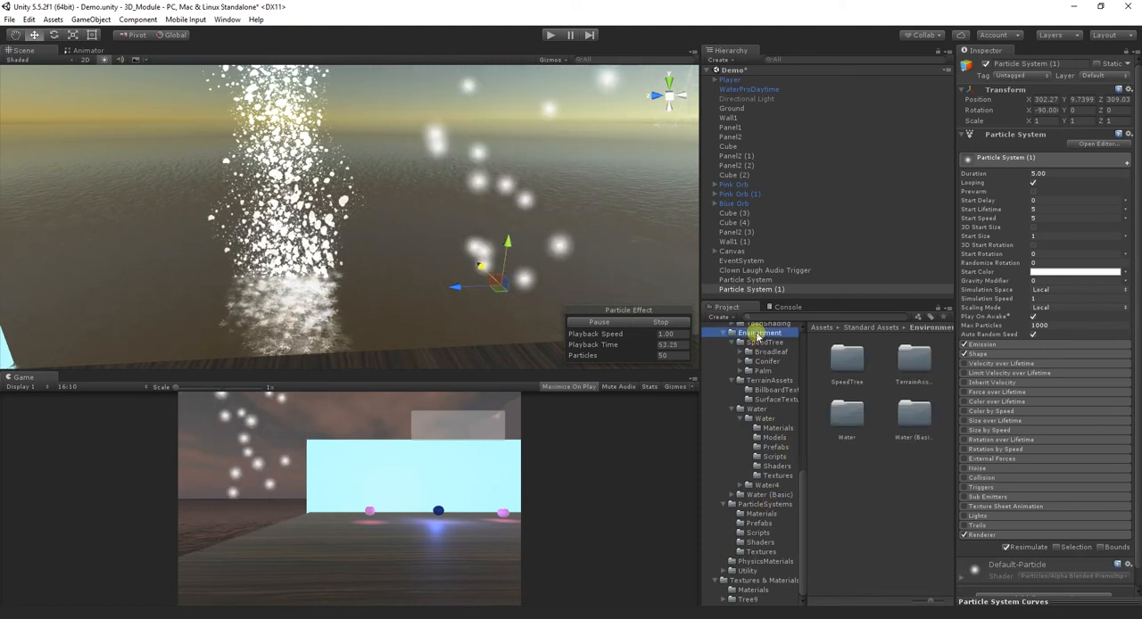
pyautogui.click(759, 505)
pyautogui.scroll(10, 757, 455)
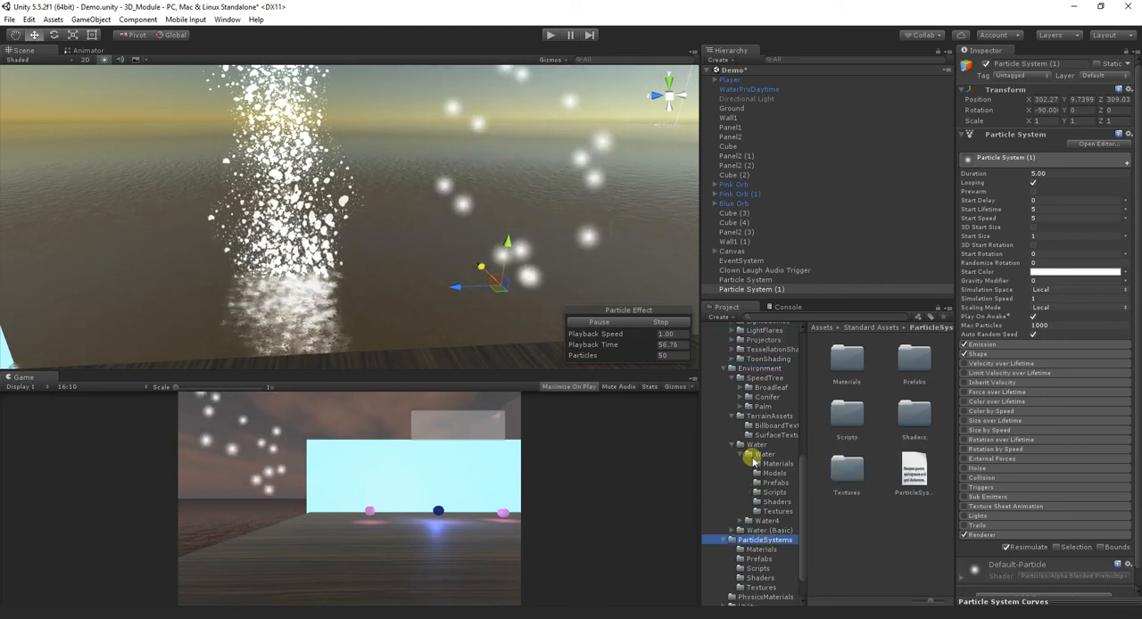
pyautogui.scroll(-10, 757, 368)
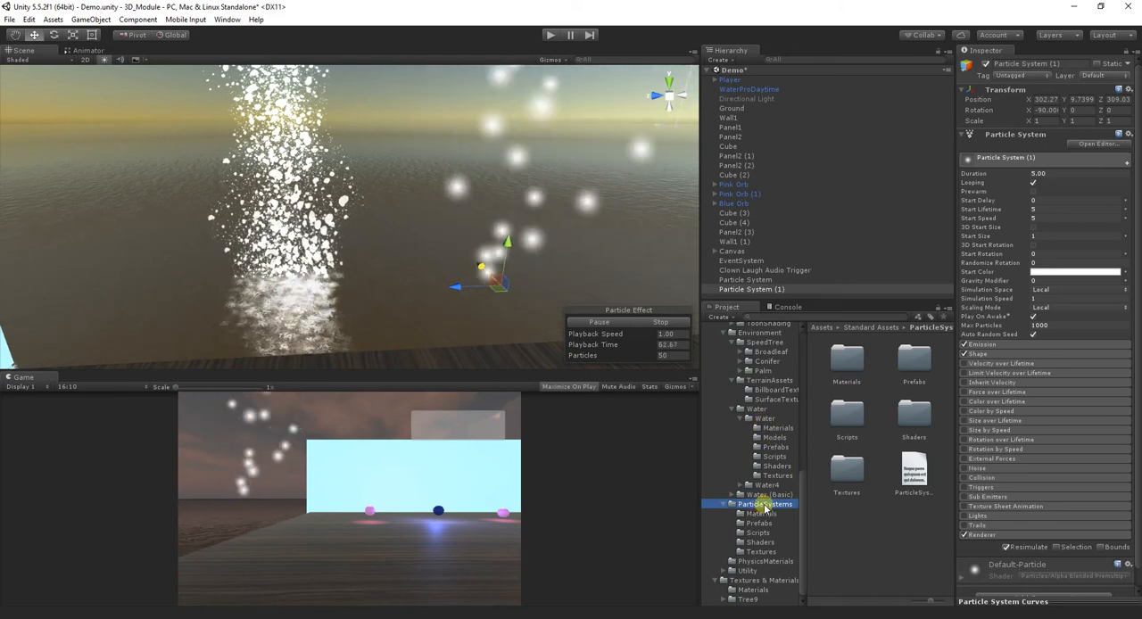
pyautogui.click(760, 515)
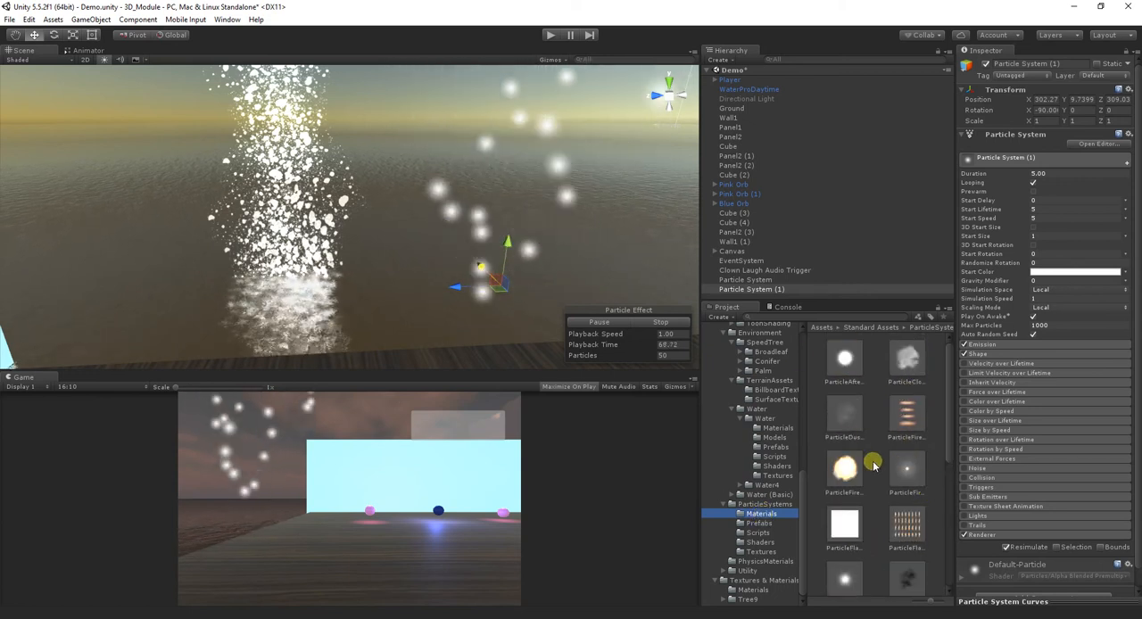
pyautogui.click(912, 370)
pyautogui.click(758, 290)
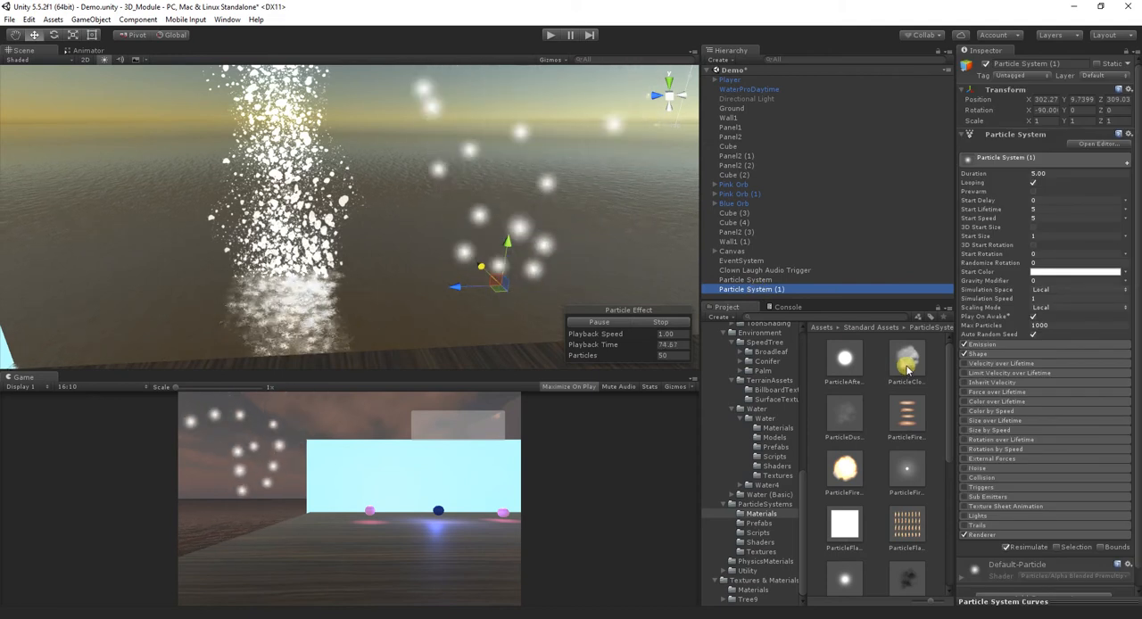
pyautogui.moveTo(905, 364); pyautogui.dragTo(778, 290)
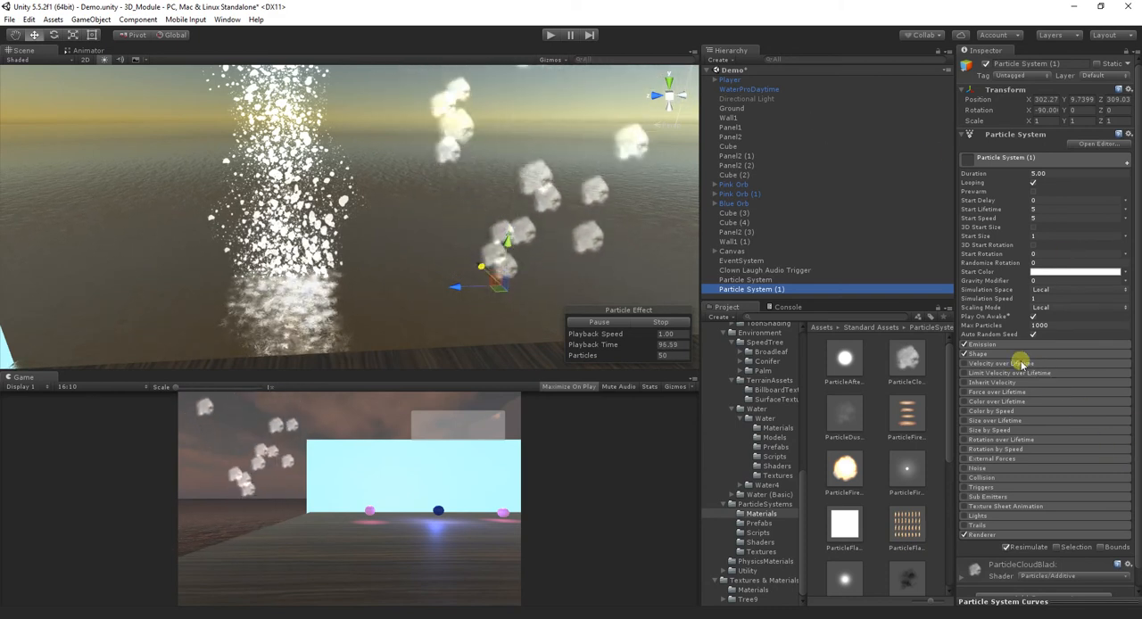
# - Set the emitter shape of the new particle system to Box
pyautogui.click(986, 354)
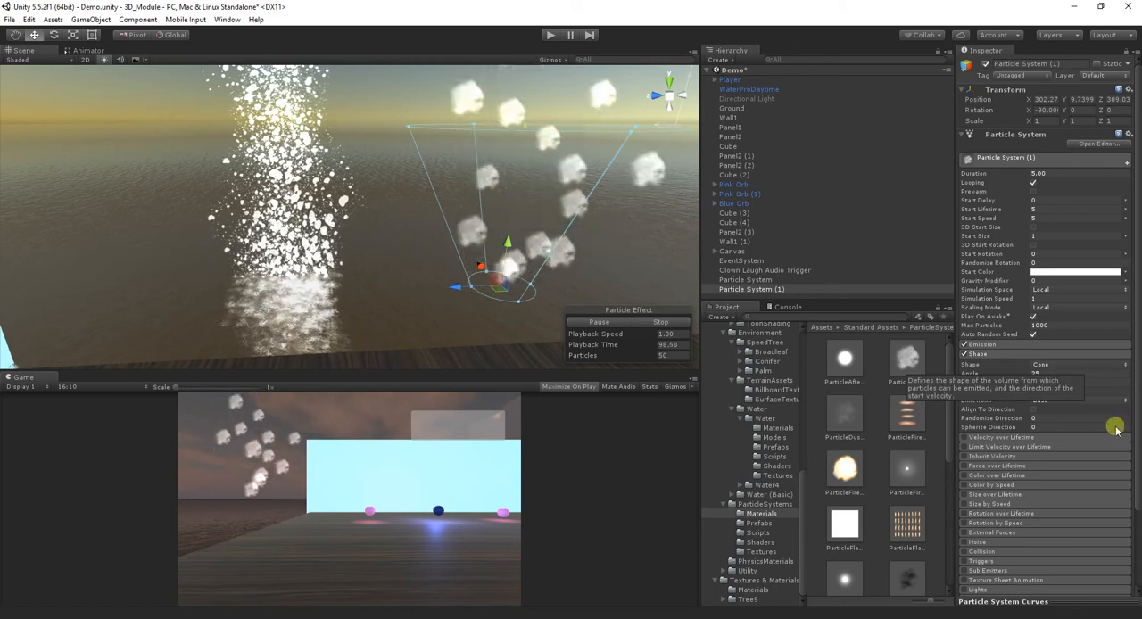
pyautogui.click(1079, 364)
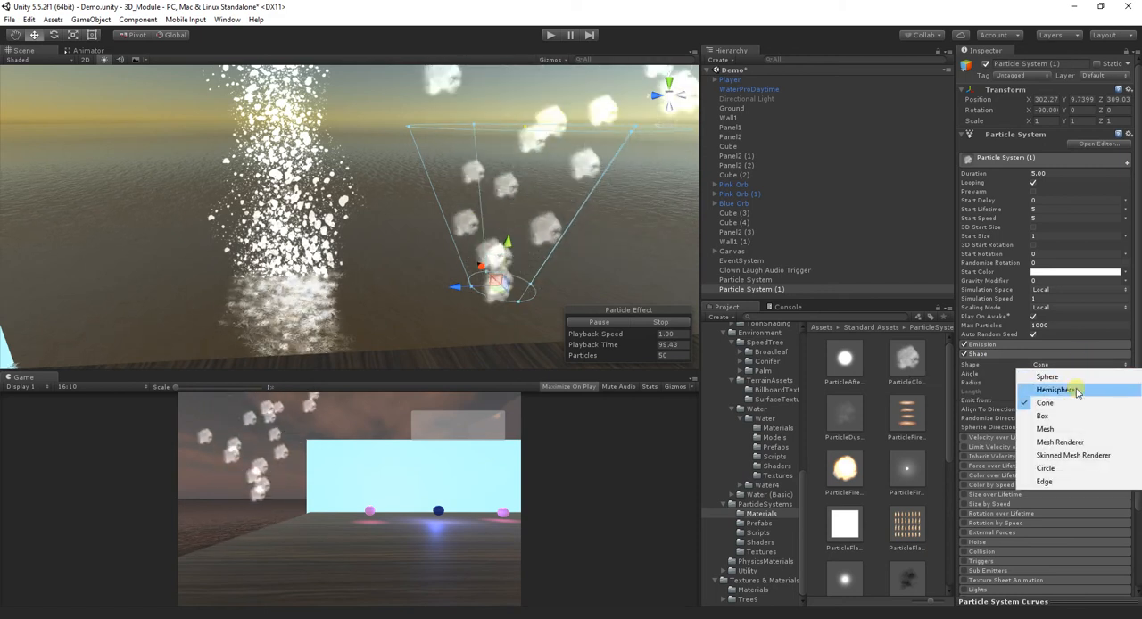
pyautogui.click(1079, 416)
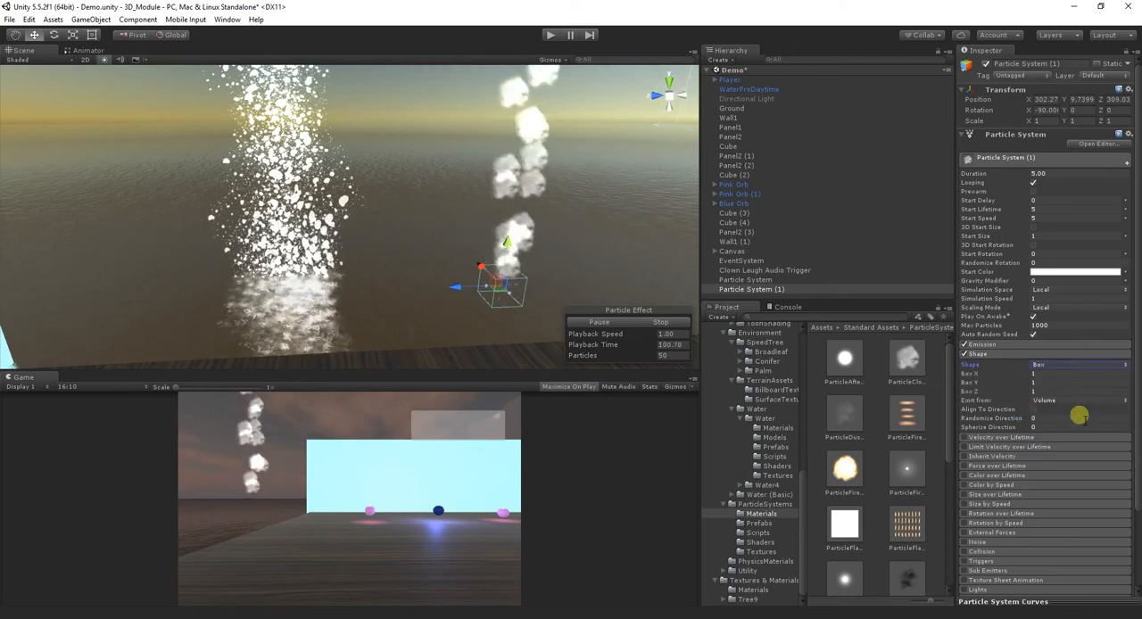
# - Set the new particle system's emission Rate over Time to 11.34 and expand its Velocity over Lifetime settings
pyautogui.click(996, 351)
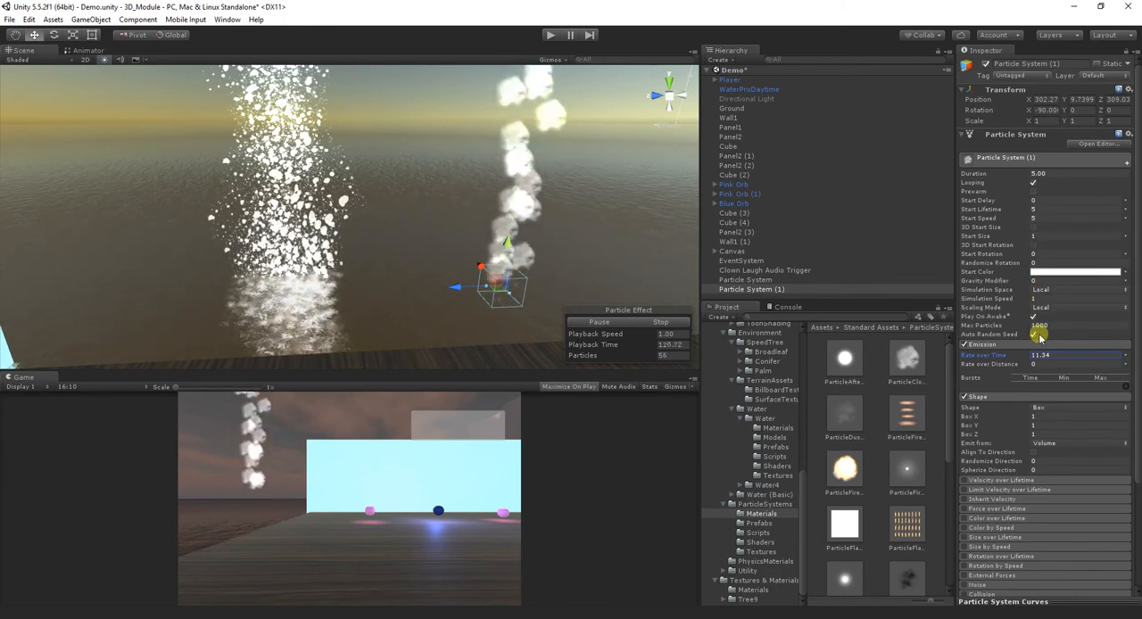
pyautogui.scroll(-3, 1127, 422)
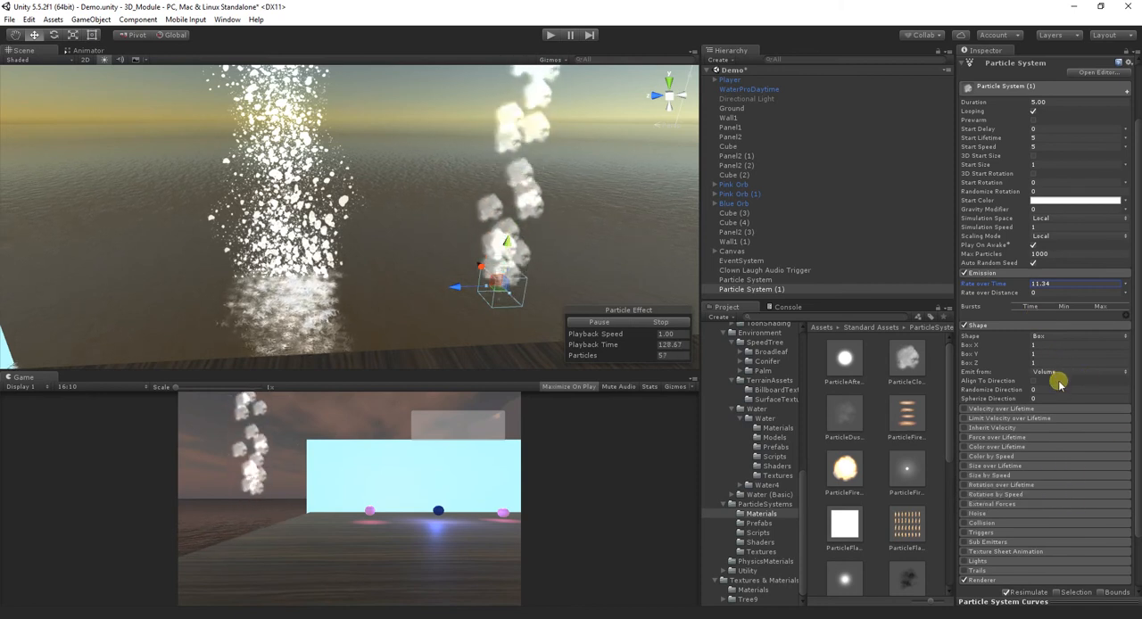
pyautogui.click(1028, 410)
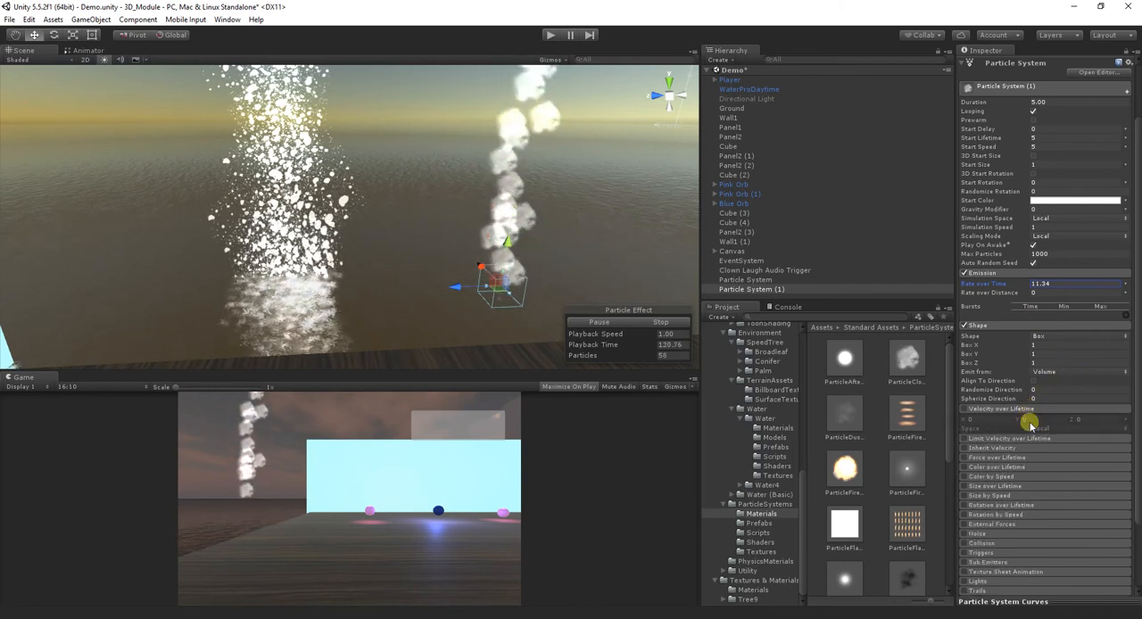
# - Check the Size over Lifetime settings of the original splash particle system and enable Size over Lifetime on Particle System (1)
pyautogui.click(784, 281)
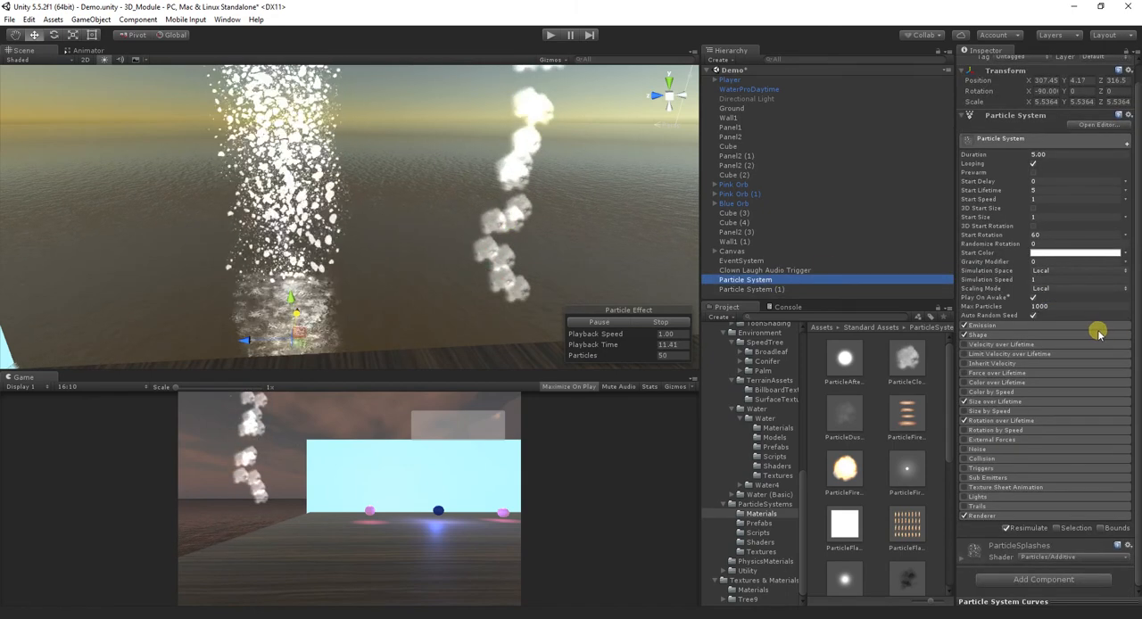
pyautogui.click(998, 402)
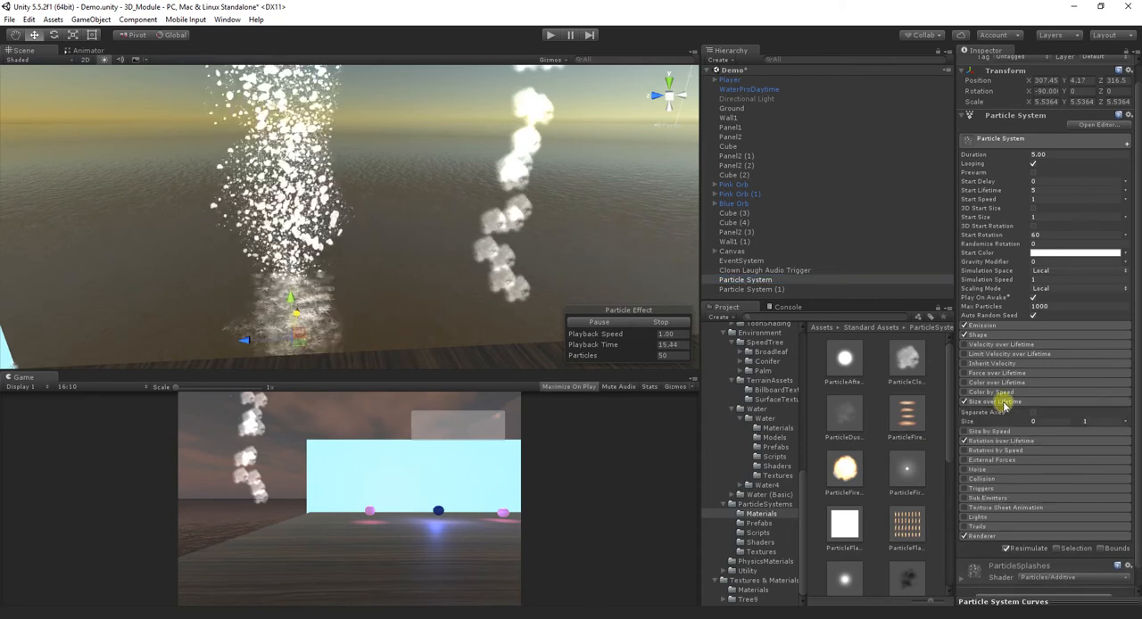
pyautogui.click(740, 290)
pyautogui.scroll(-2, 1038, 495)
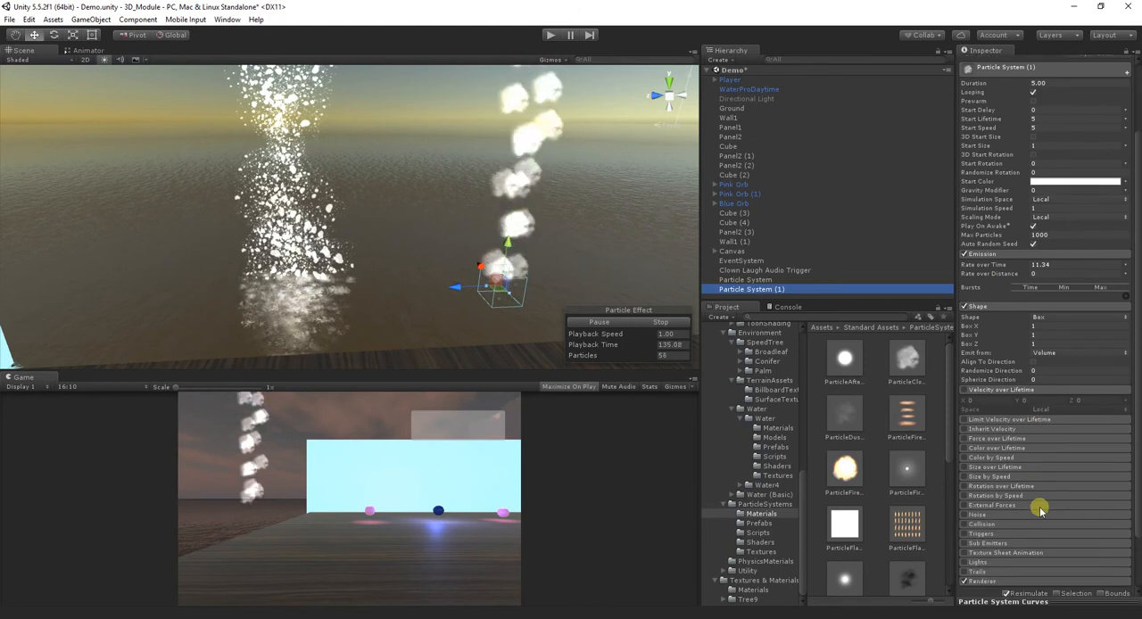
pyautogui.click(979, 488)
pyautogui.click(976, 488)
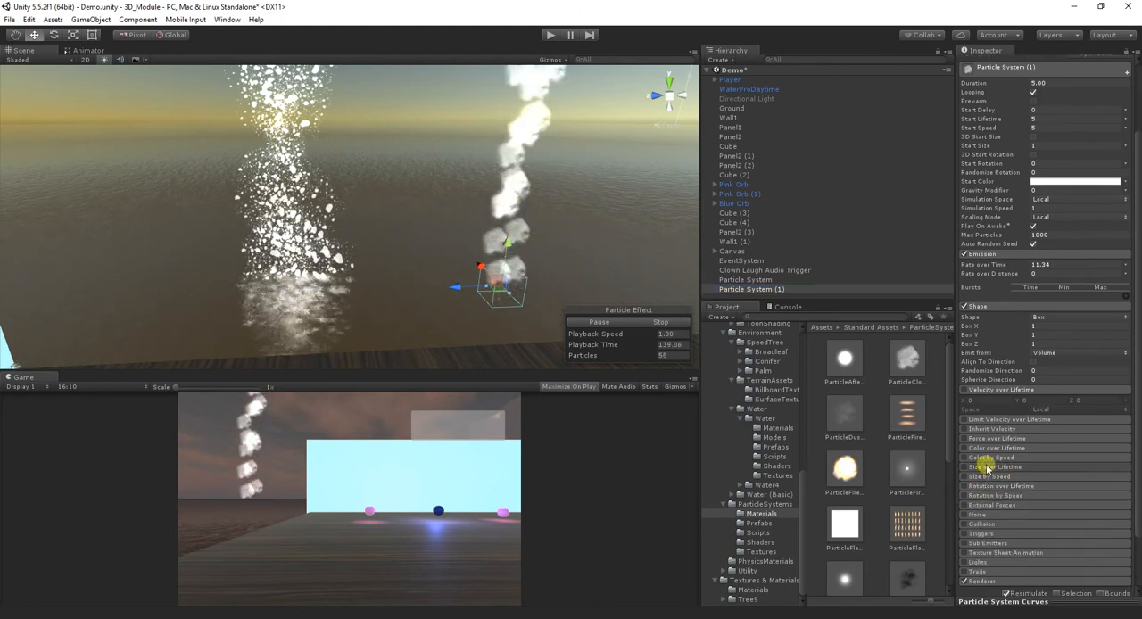
pyautogui.click(965, 468)
pyautogui.click(964, 468)
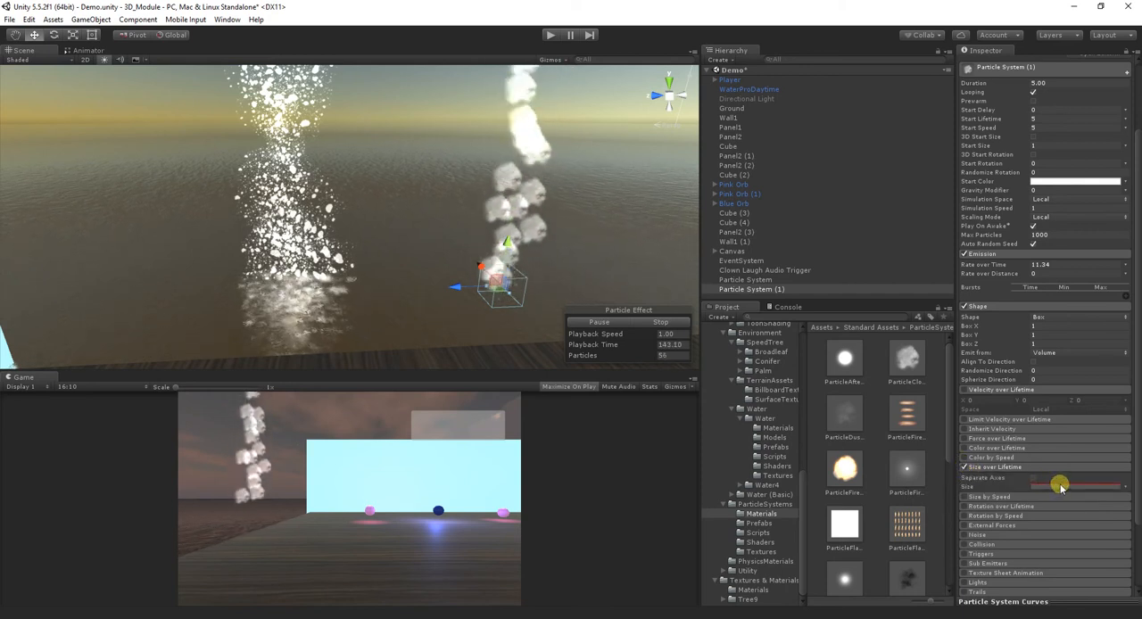
# - Enable Separate Axes for Size over Lifetime, trying Random Between Two Constants and switching the size values back to curves
pyautogui.click(1035, 478)
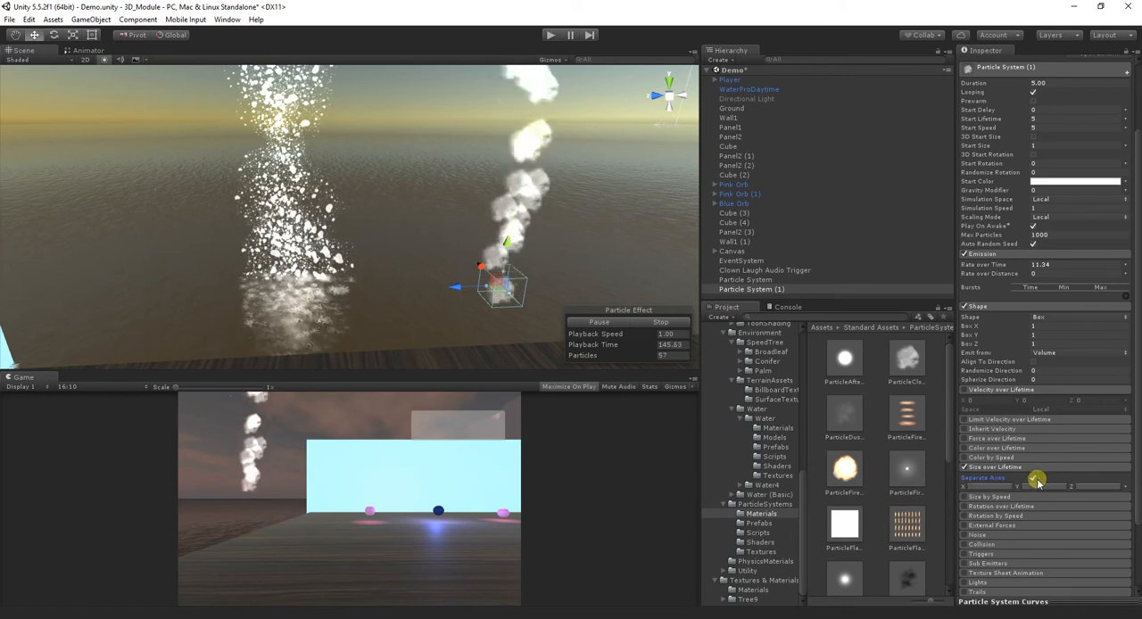
pyautogui.click(1128, 487)
pyautogui.click(1130, 481)
pyautogui.click(1124, 486)
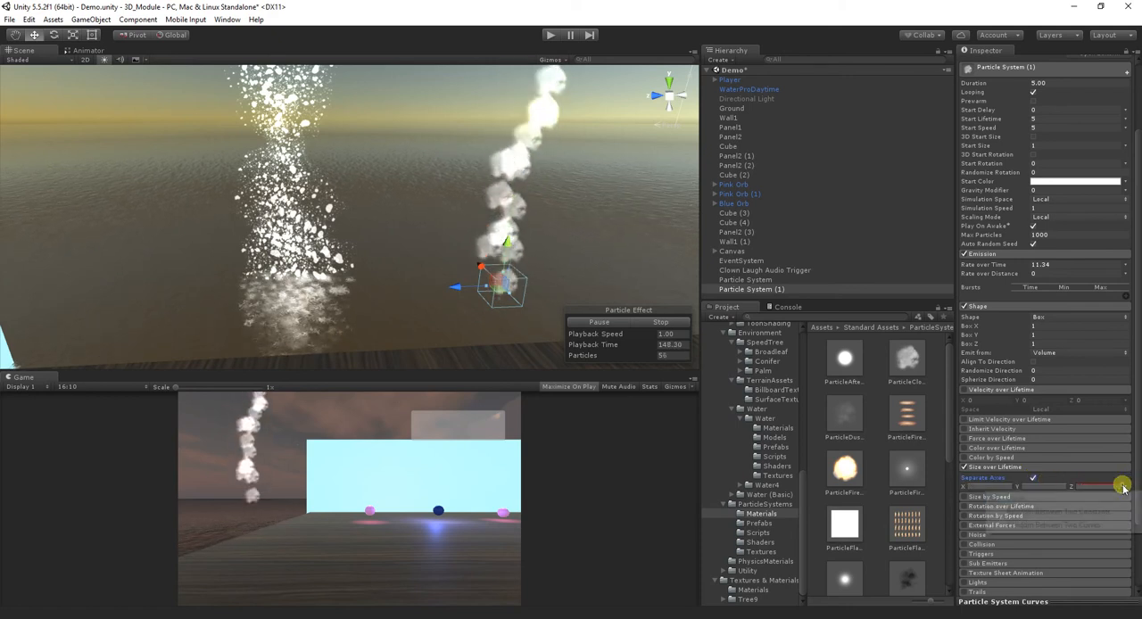
pyautogui.click(1116, 512)
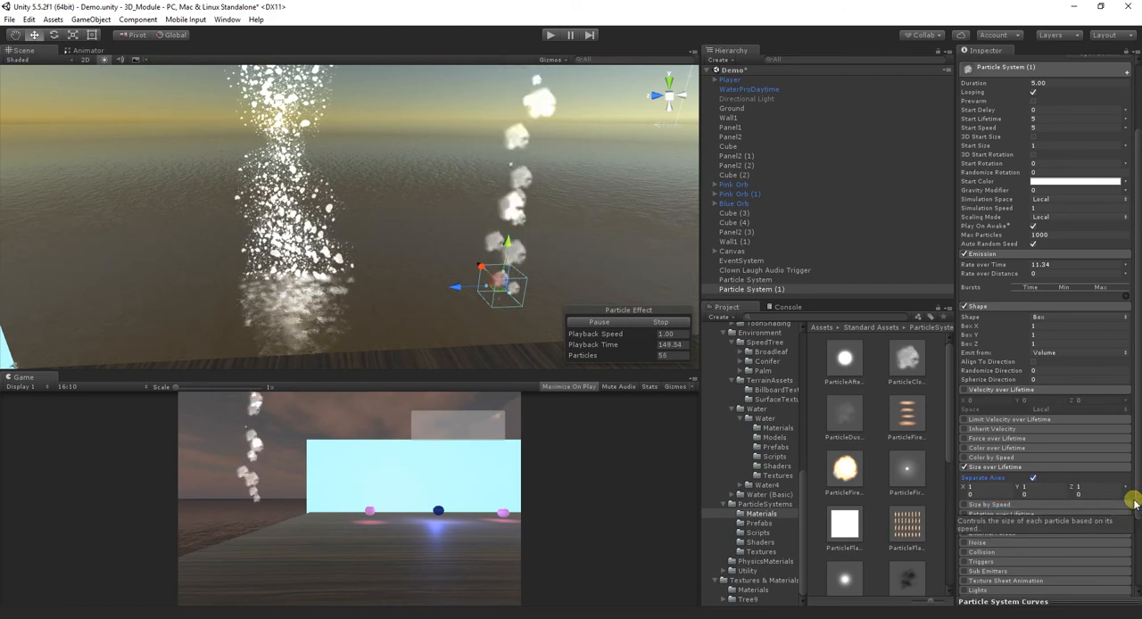
pyautogui.click(1123, 494)
pyautogui.click(1118, 512)
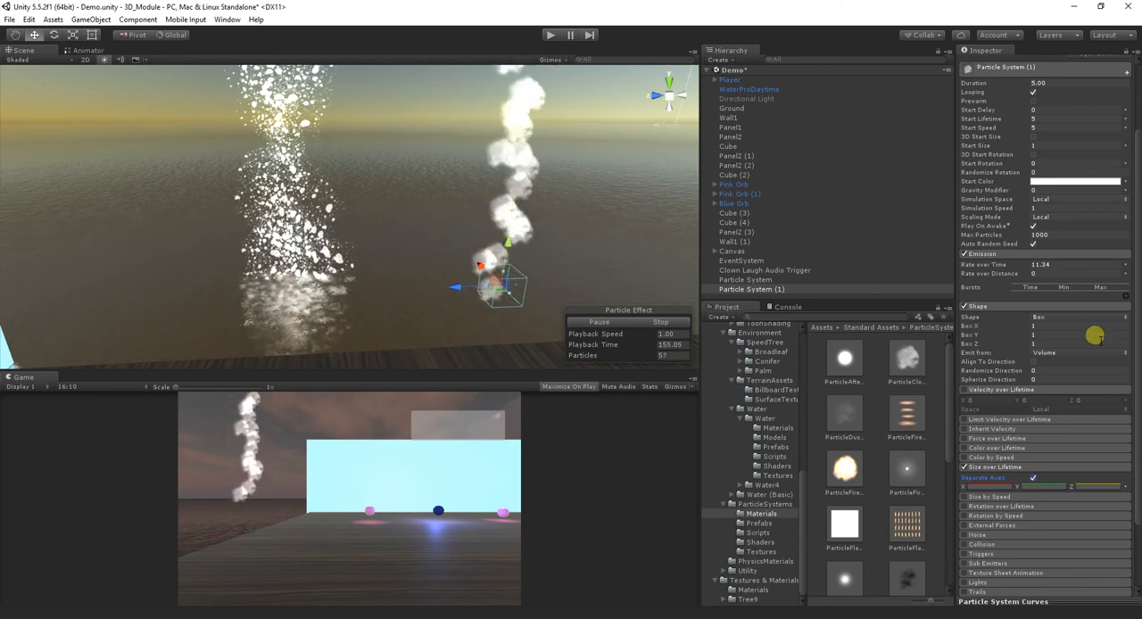
# - Try the Hemisphere, Edge and Circle emitter shapes on Particle System (1), and return its shape to Box
pyautogui.scroll(2, 1095, 378)
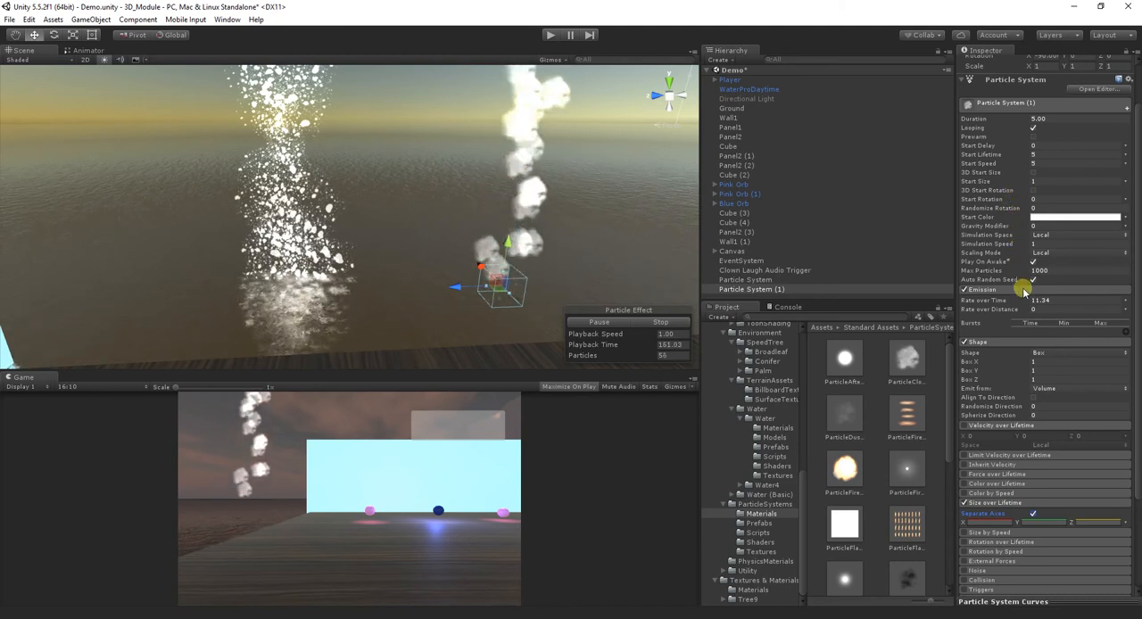
pyautogui.scroll(-2, 1022, 308)
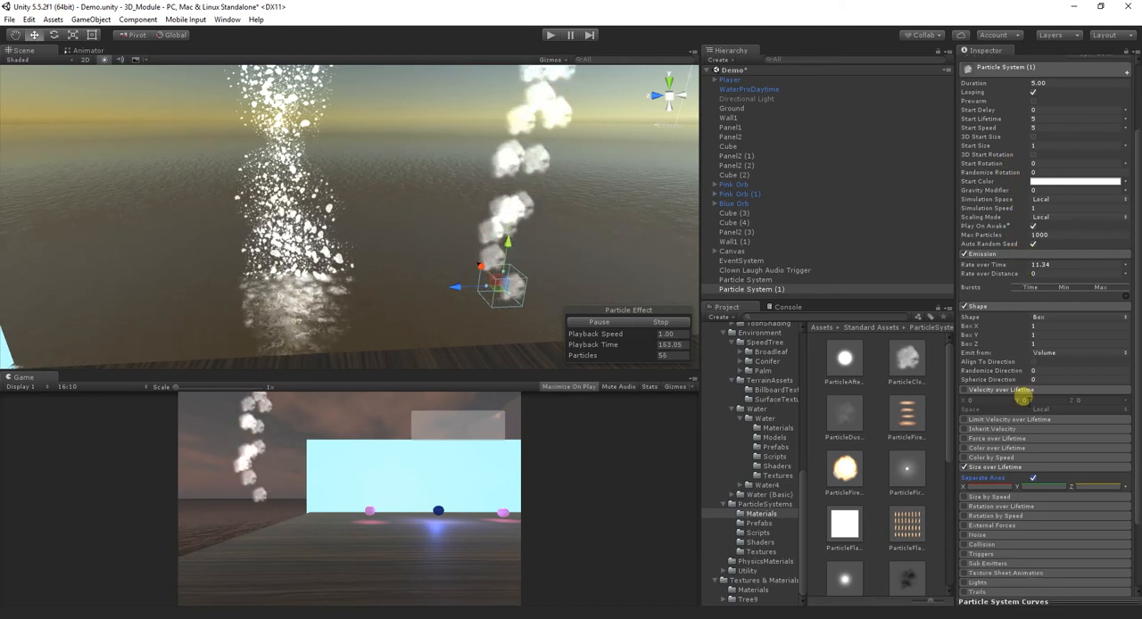
pyautogui.click(1049, 316)
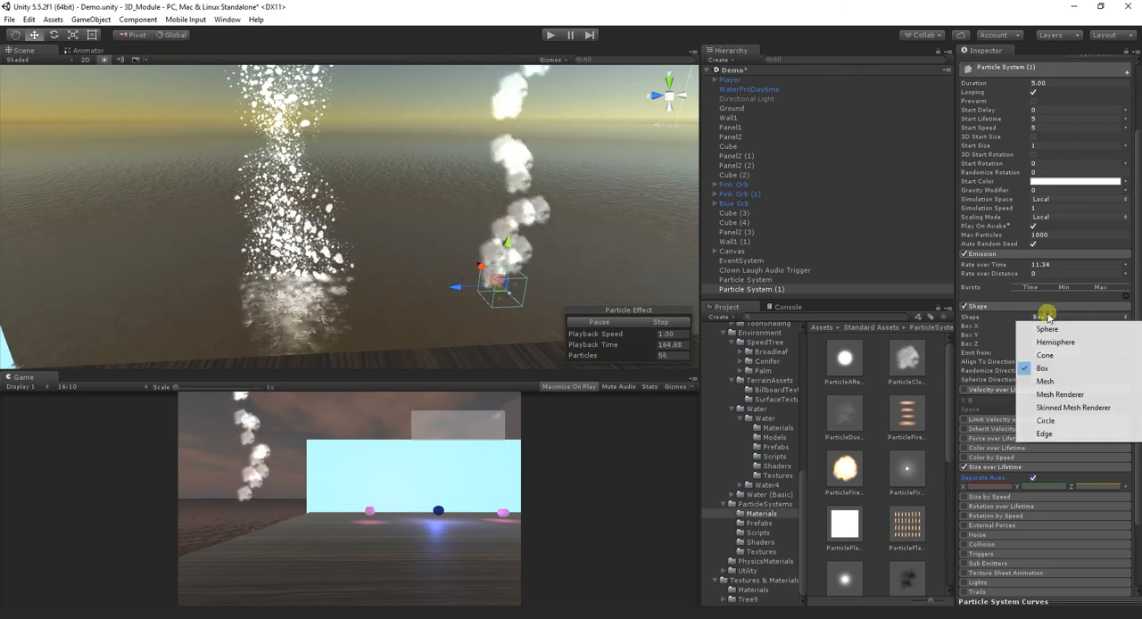
pyautogui.click(1054, 343)
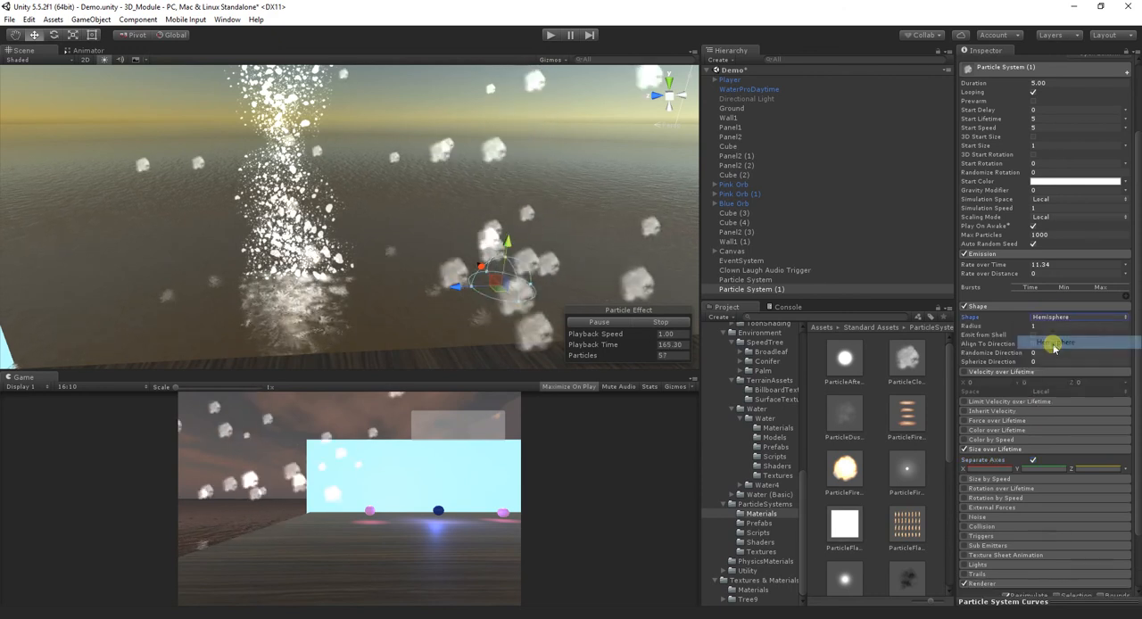
pyautogui.click(1051, 317)
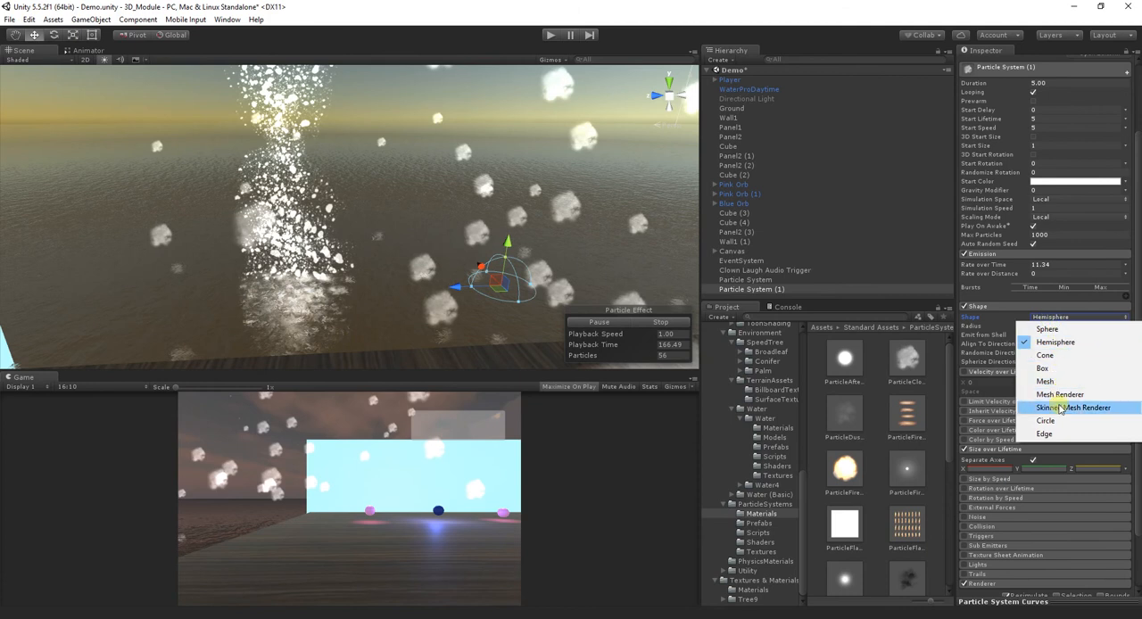
pyautogui.click(1046, 434)
pyautogui.click(1052, 317)
pyautogui.click(1062, 420)
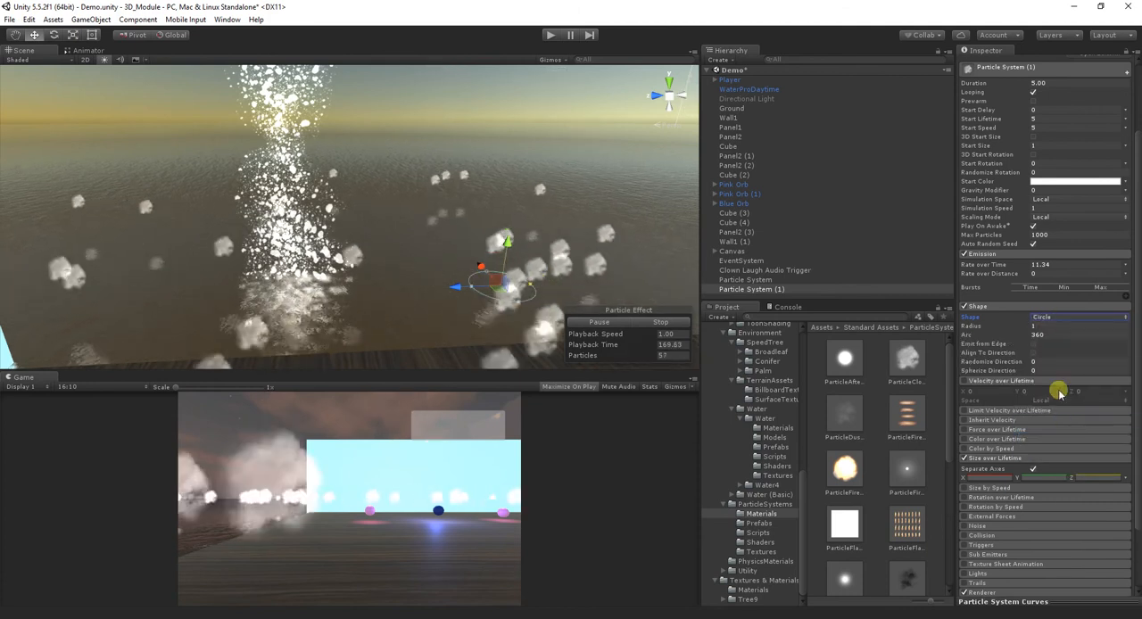
pyautogui.click(1052, 318)
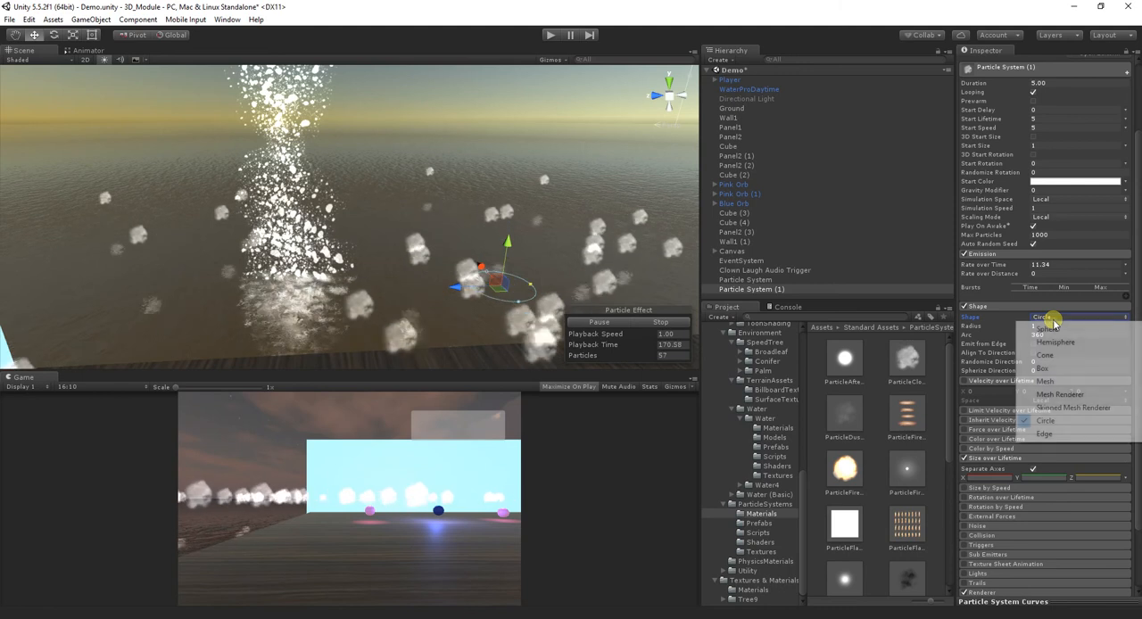
pyautogui.click(1070, 367)
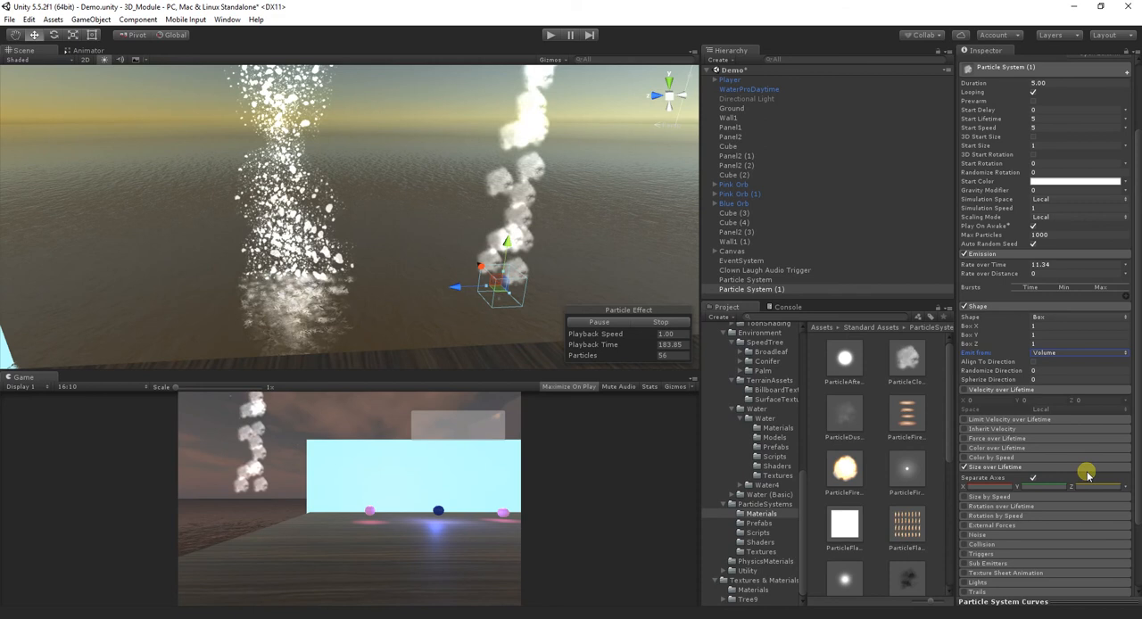
# - Delete Particle System (1) from the scene
pyautogui.scroll(-3, 1086, 473)
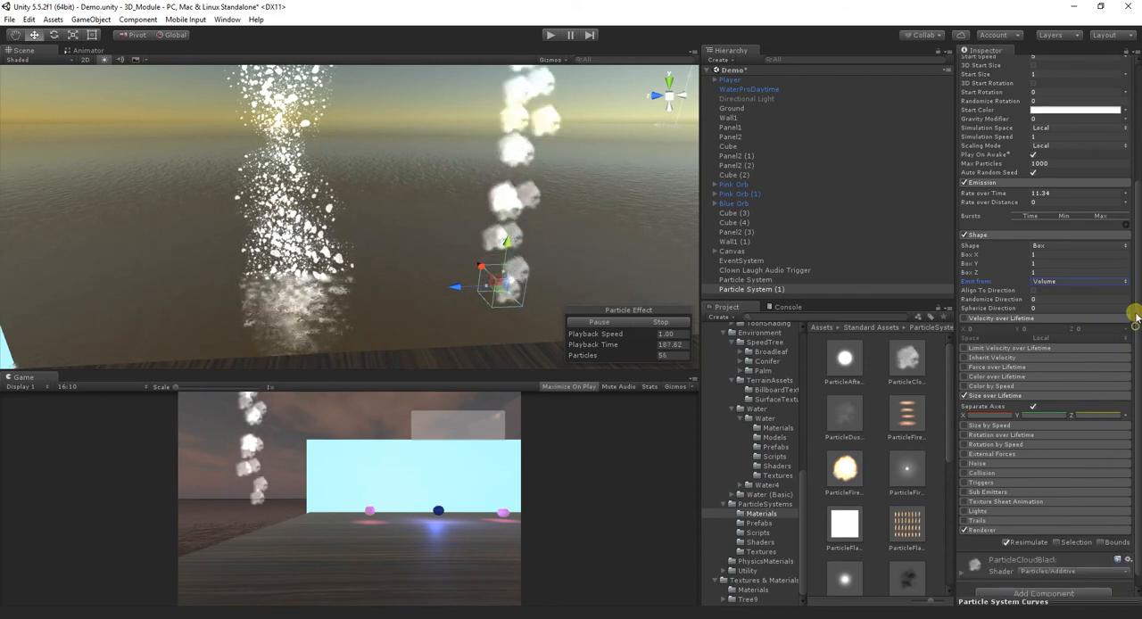
pyautogui.scroll(1, 1133, 322)
pyautogui.scroll(-2, 1138, 327)
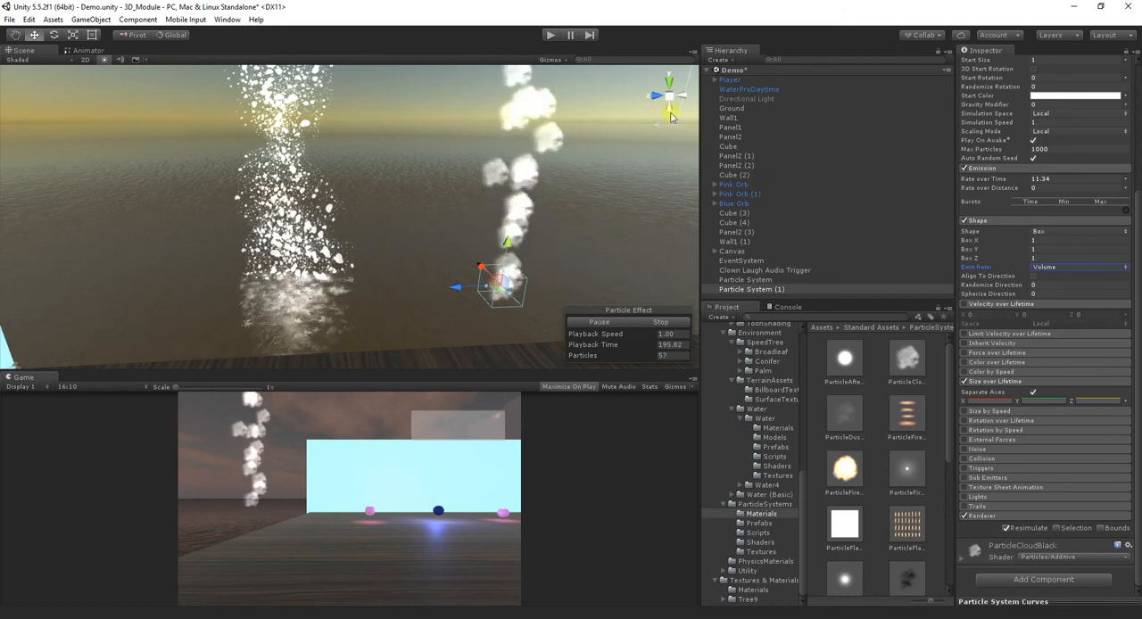
pyautogui.rightClick(814, 289)
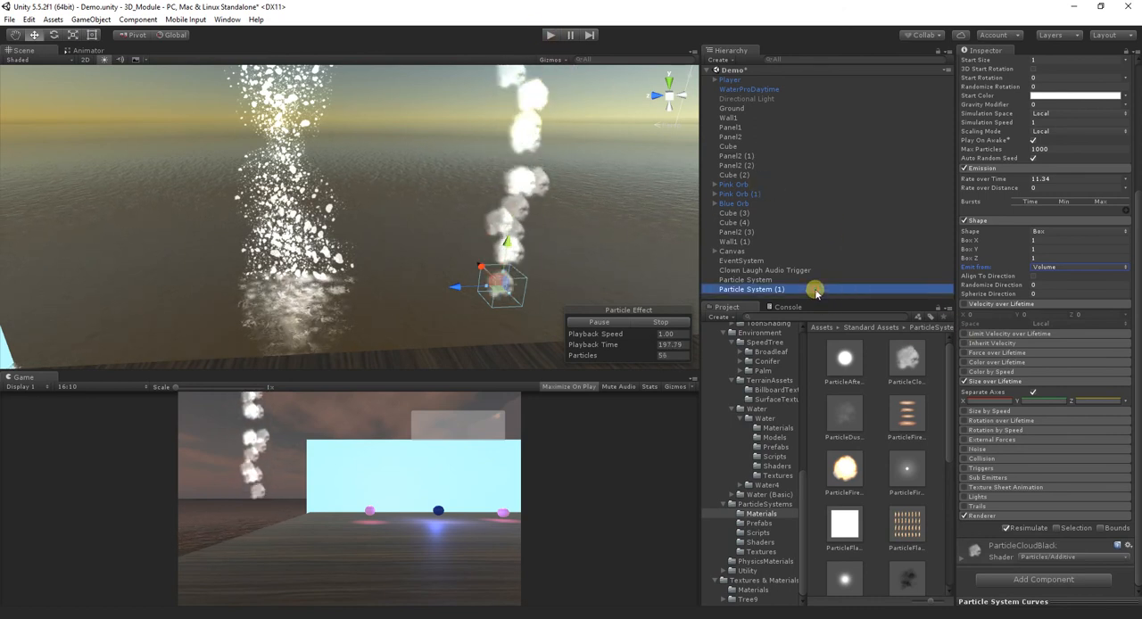
pyautogui.click(858, 354)
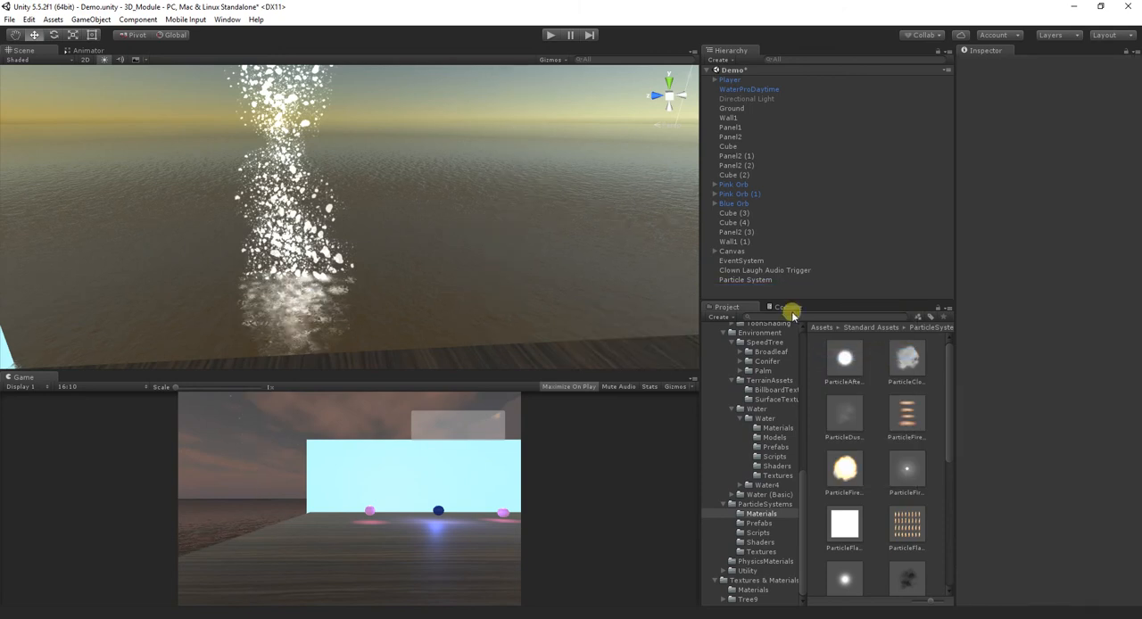
# - Review the remaining splash particle system in the scene, and select the first pink, blue and second pink orbs in turn
pyautogui.click(766, 280)
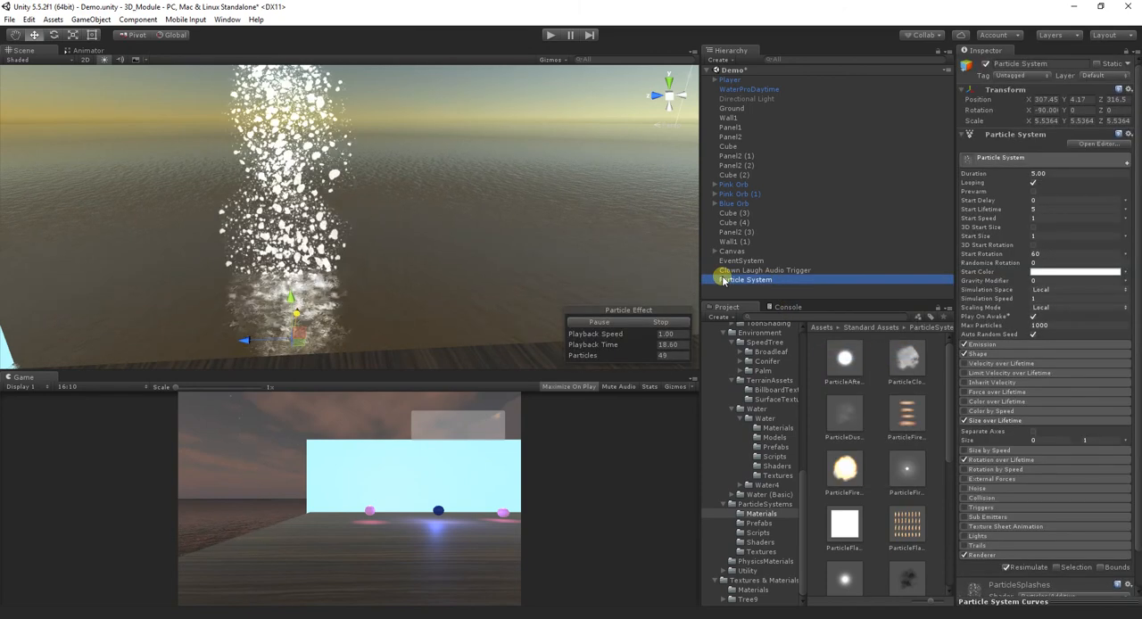
pyautogui.scroll(-6, 482, 236)
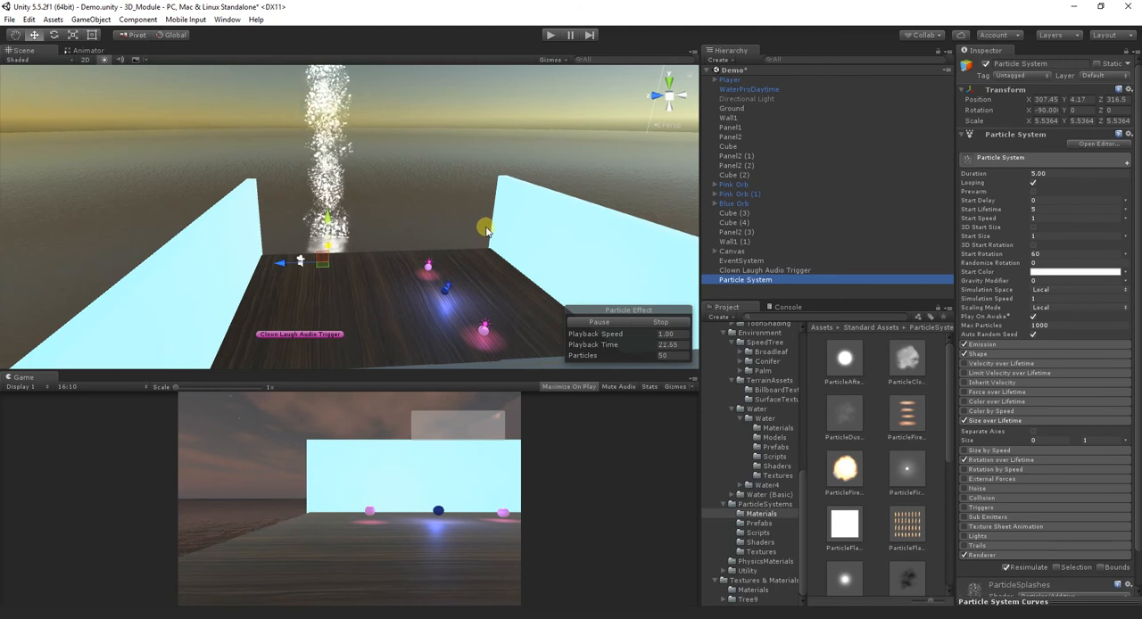
pyautogui.scroll(2, 487, 231)
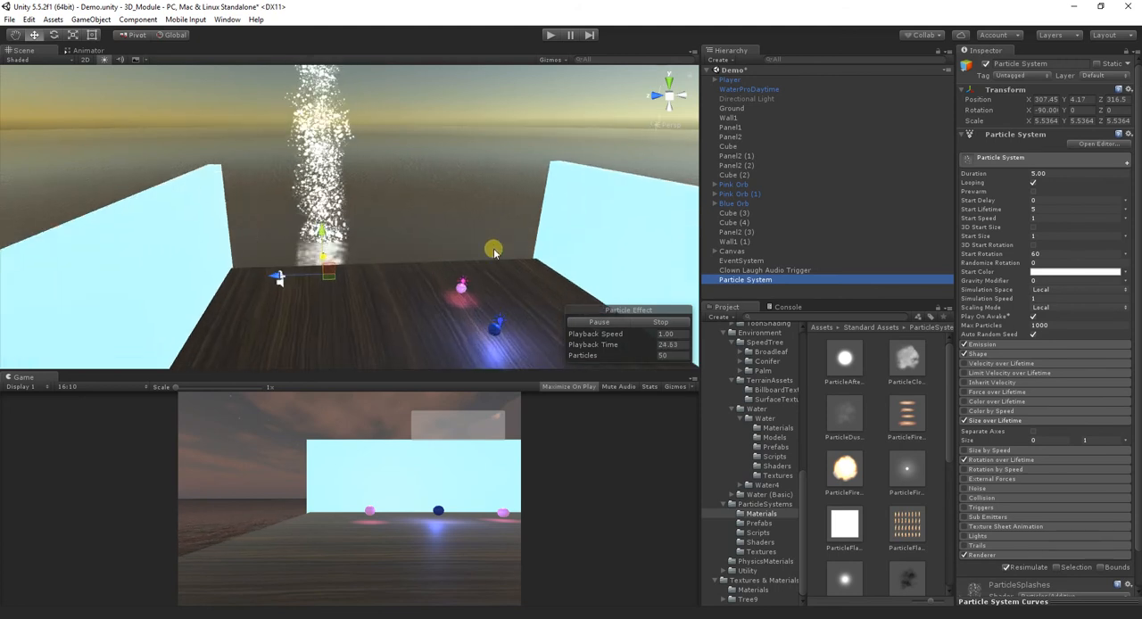
pyautogui.moveTo(481, 272); pyautogui.dragTo(446, 215)
pyautogui.keyDown('alt'); pyautogui.moveTo(361, 204); pyautogui.dragTo(419, 214); pyautogui.keyUp('alt')
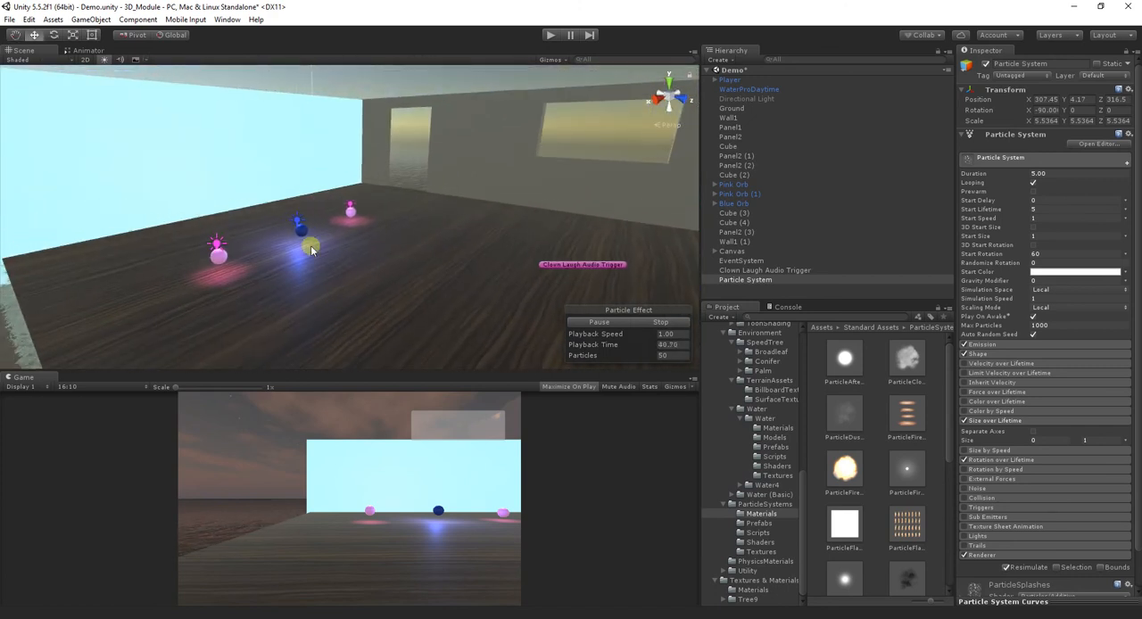
pyautogui.click(220, 259)
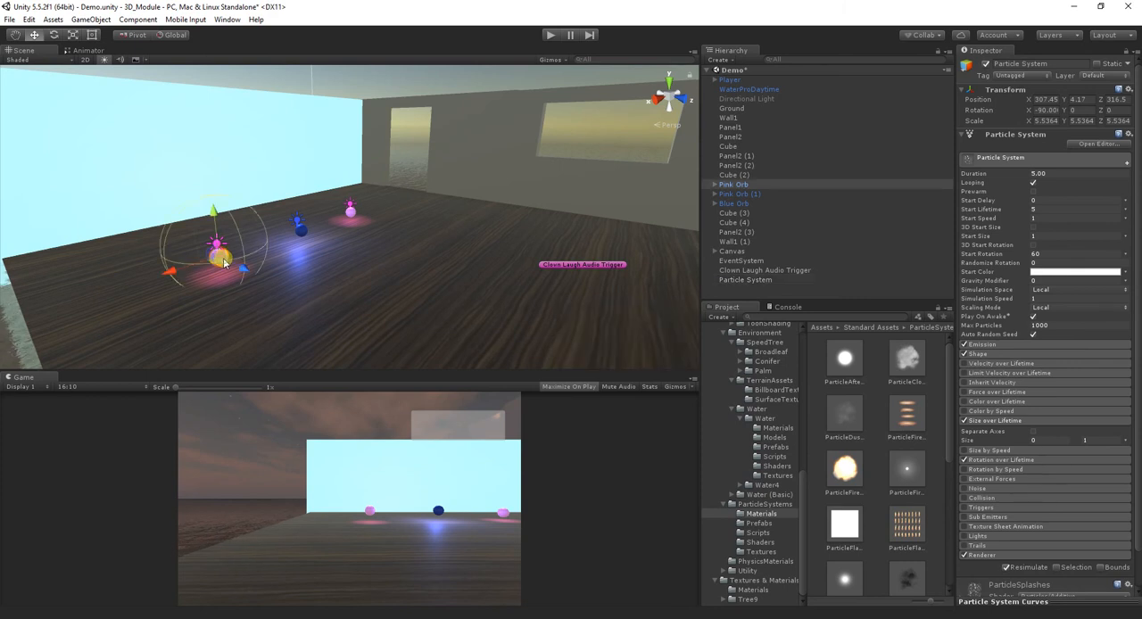
pyautogui.click(301, 231)
pyautogui.click(351, 212)
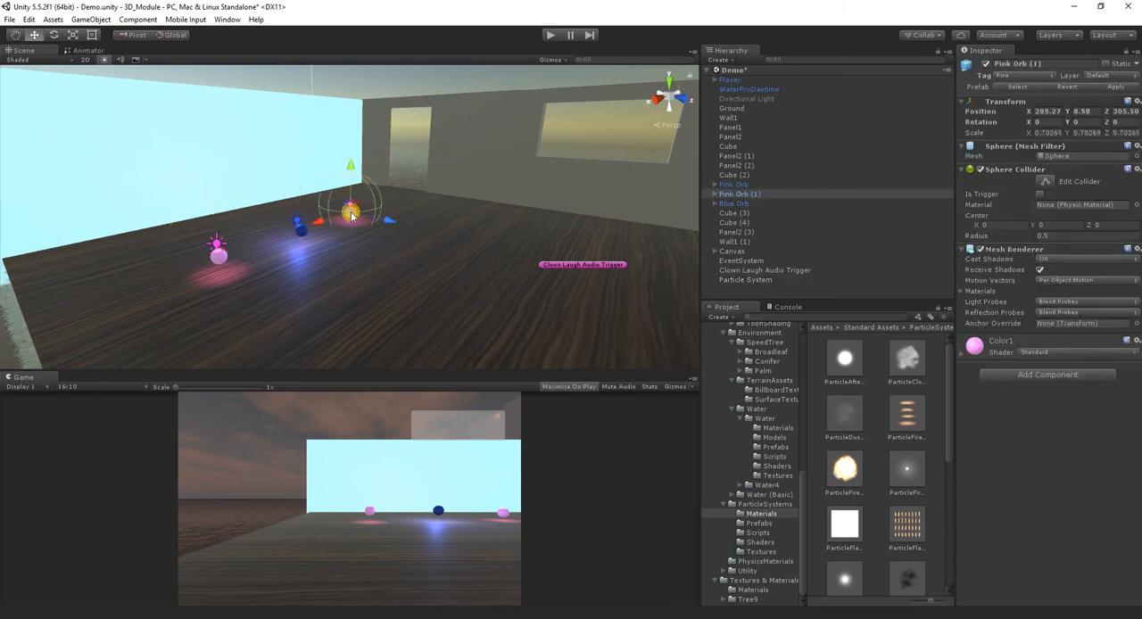